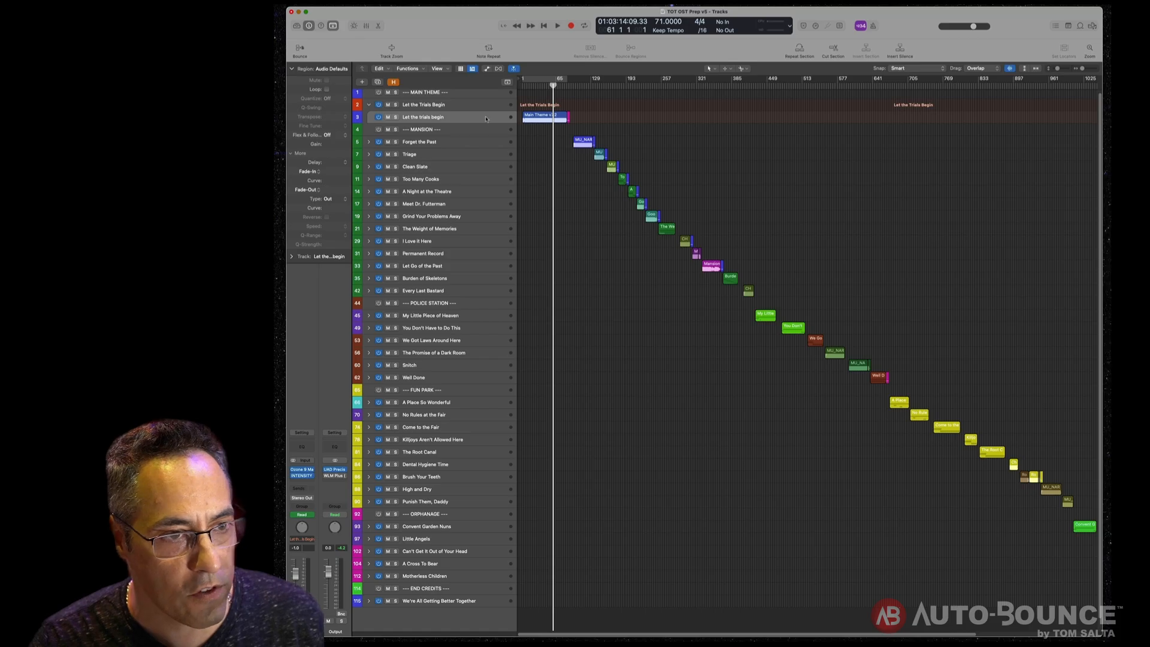
# - Play back the opening of the Main Theme cue from the start of the project
pyautogui.moveTo(553, 86); pyautogui.dragTo(534, 85)
pyautogui.press('space')
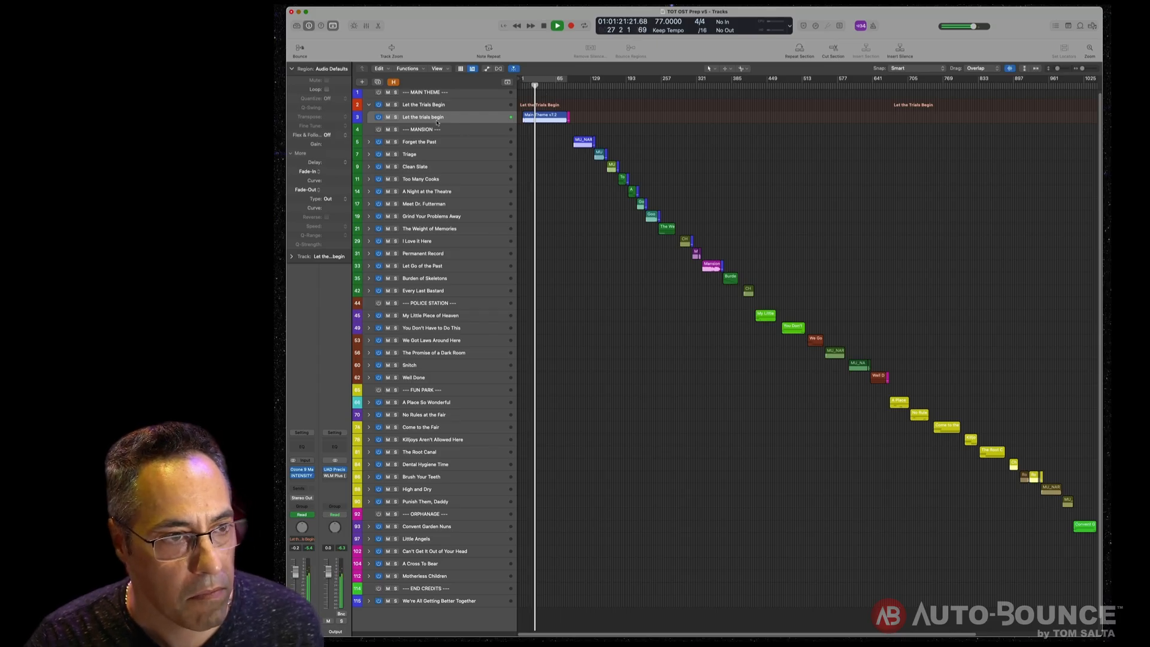
pyautogui.press('space')
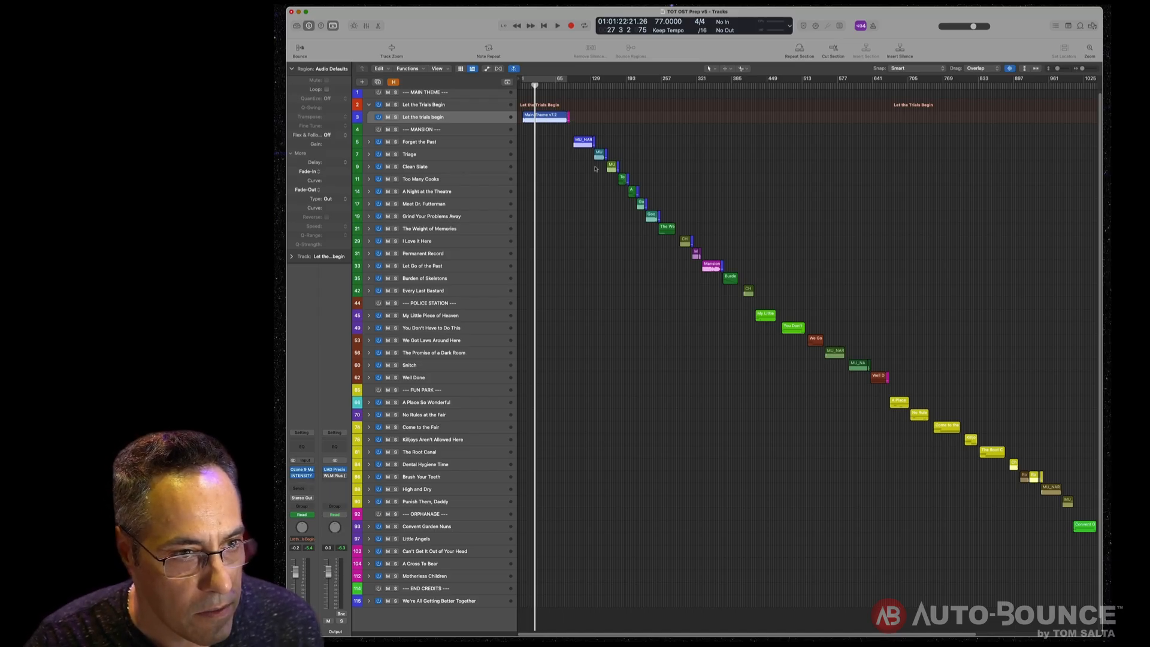
# - Zoom in on the Main Theme region and play back its ending
pyautogui.click(578, 111)
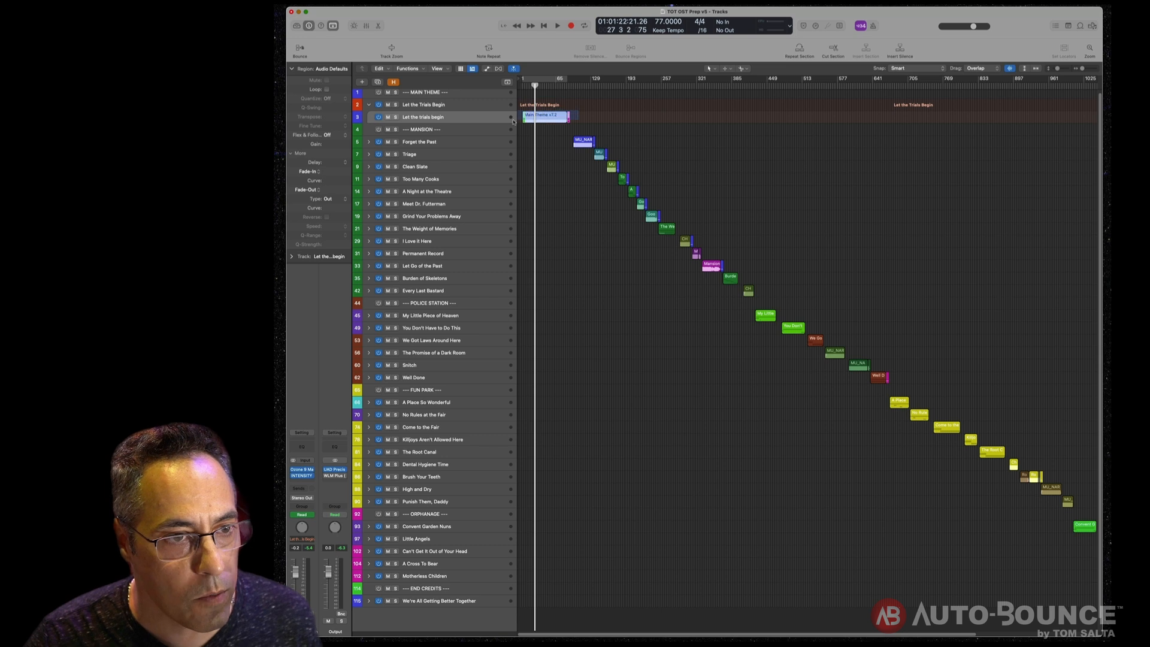
pyautogui.press('z')
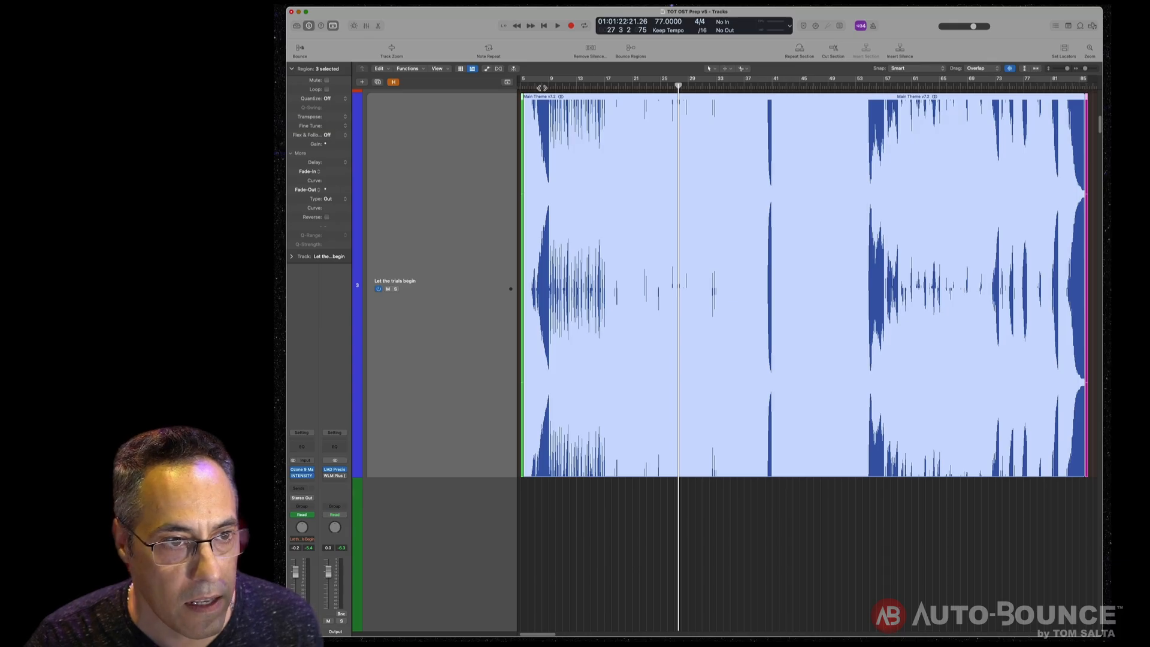
pyautogui.moveTo(537, 87); pyautogui.dragTo(1073, 95)
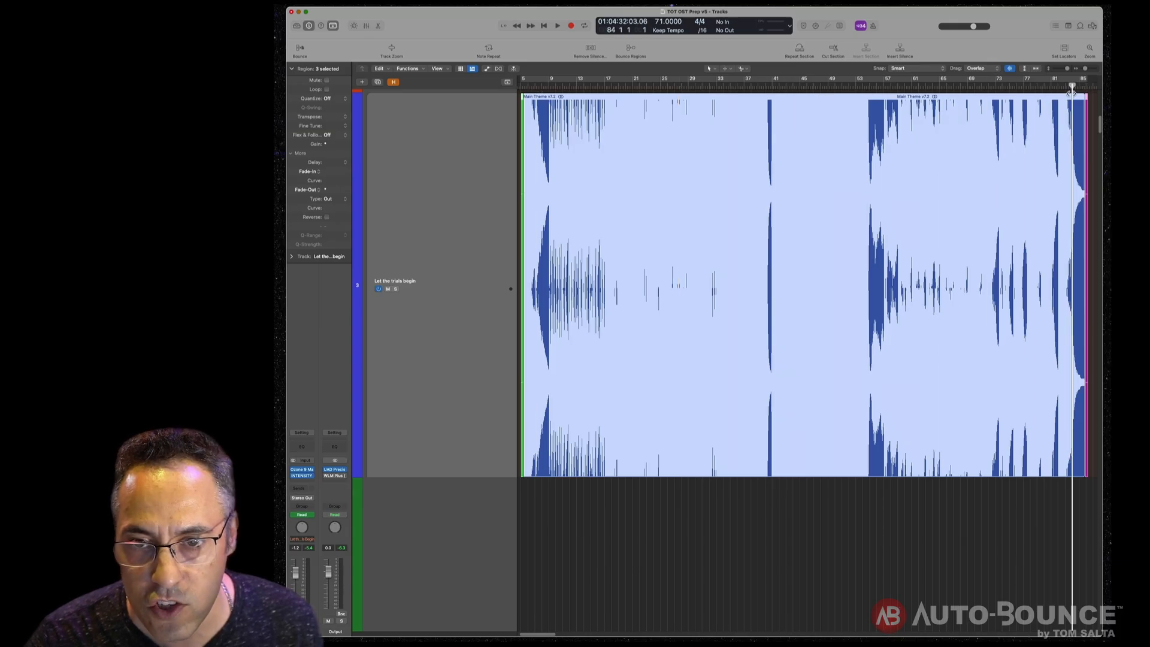
pyautogui.press('space')
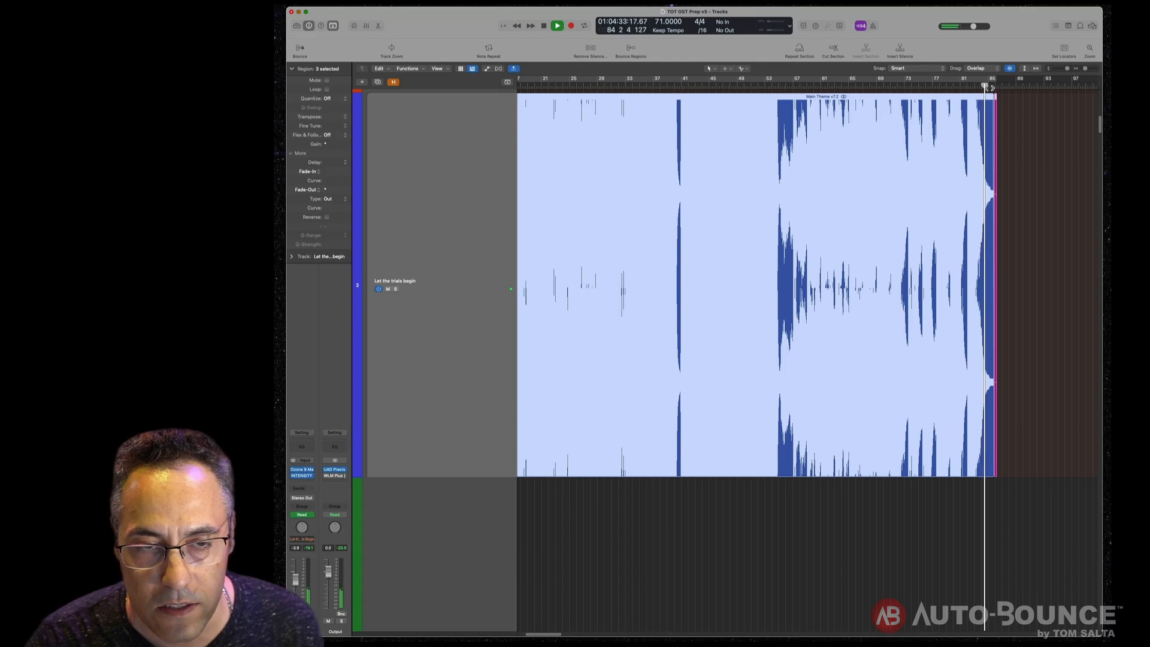
pyautogui.press('space')
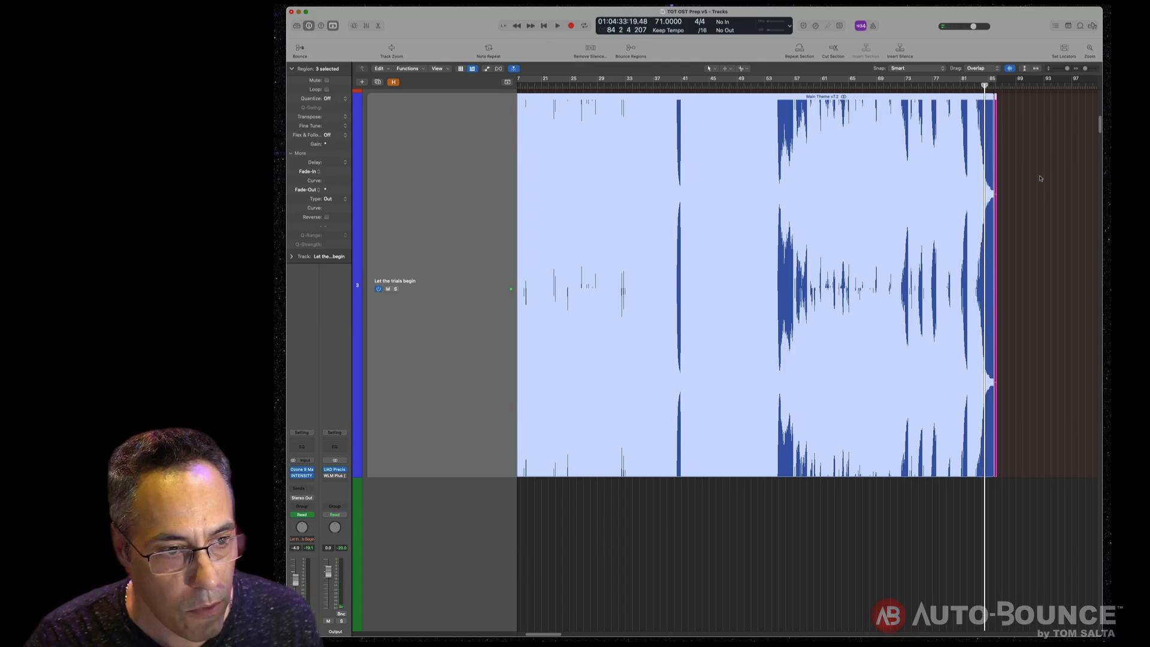
# - Zoom out to view the whole arrangement and collapse the Let the Trials Begin track stack
pyautogui.press('super+a')
pyautogui.press('z')
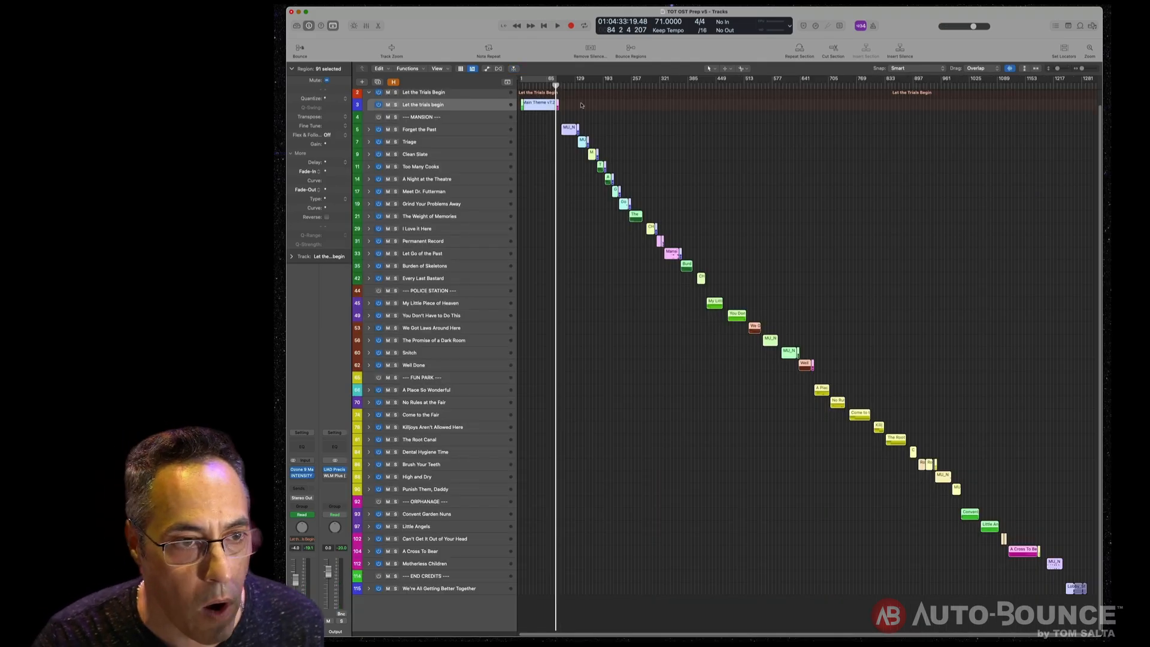
pyautogui.click(582, 105)
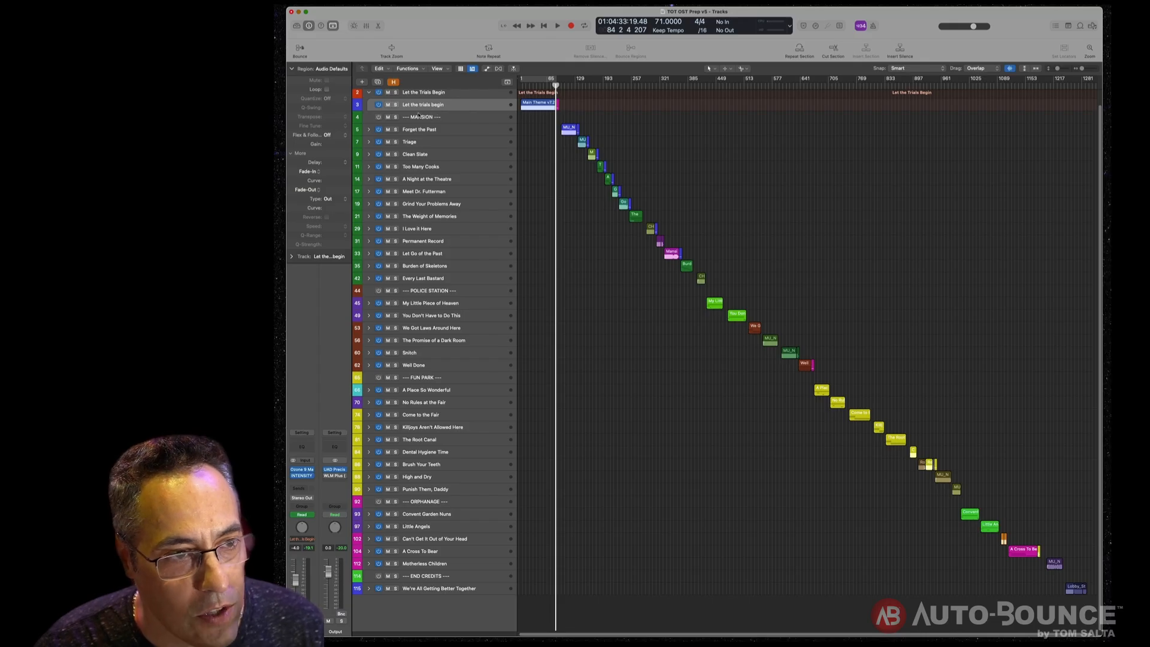
pyautogui.click(370, 94)
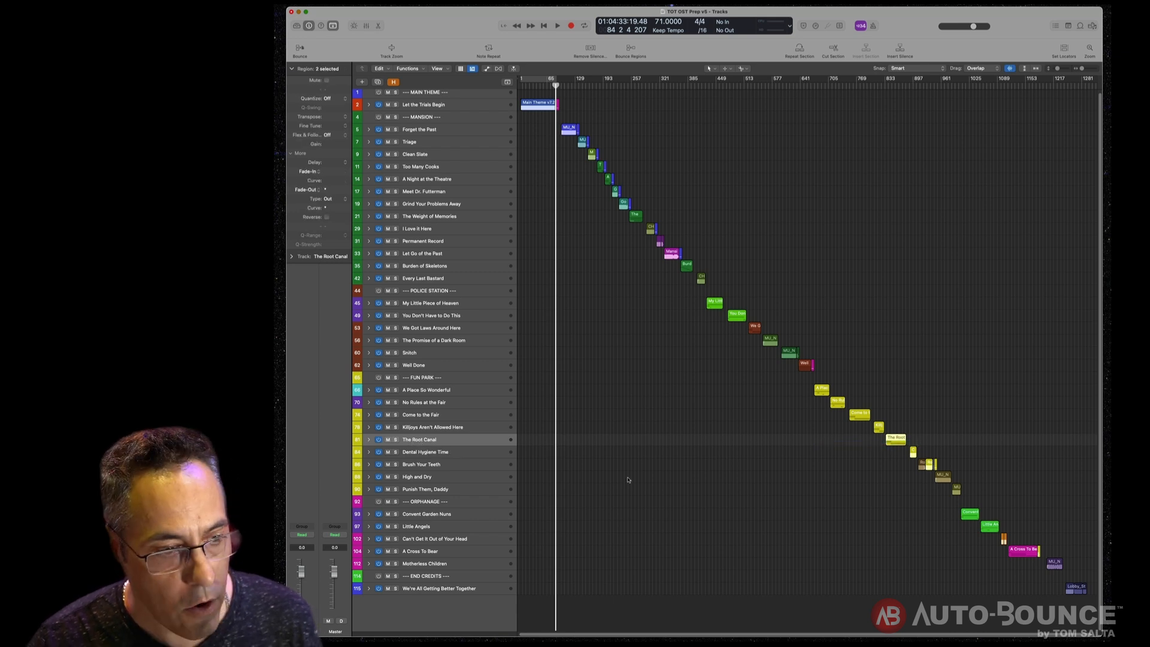
# - Expand The Root Canal track stack and zoom in on its regions to inspect them
pyautogui.click(369, 441)
pyautogui.moveTo(836, 457); pyautogui.dragTo(901, 456)
pyautogui.press('z')
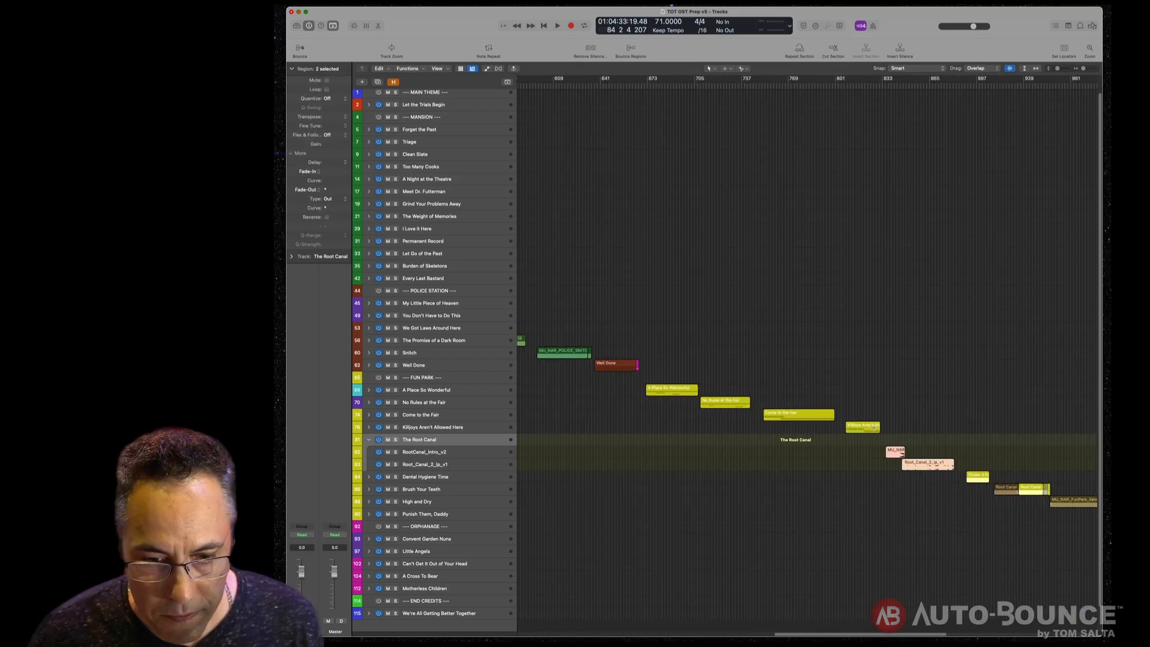
pyautogui.press('z')
# - Select the regions inside The Root Canal stack and collapse the stack again
pyautogui.click(471, 453)
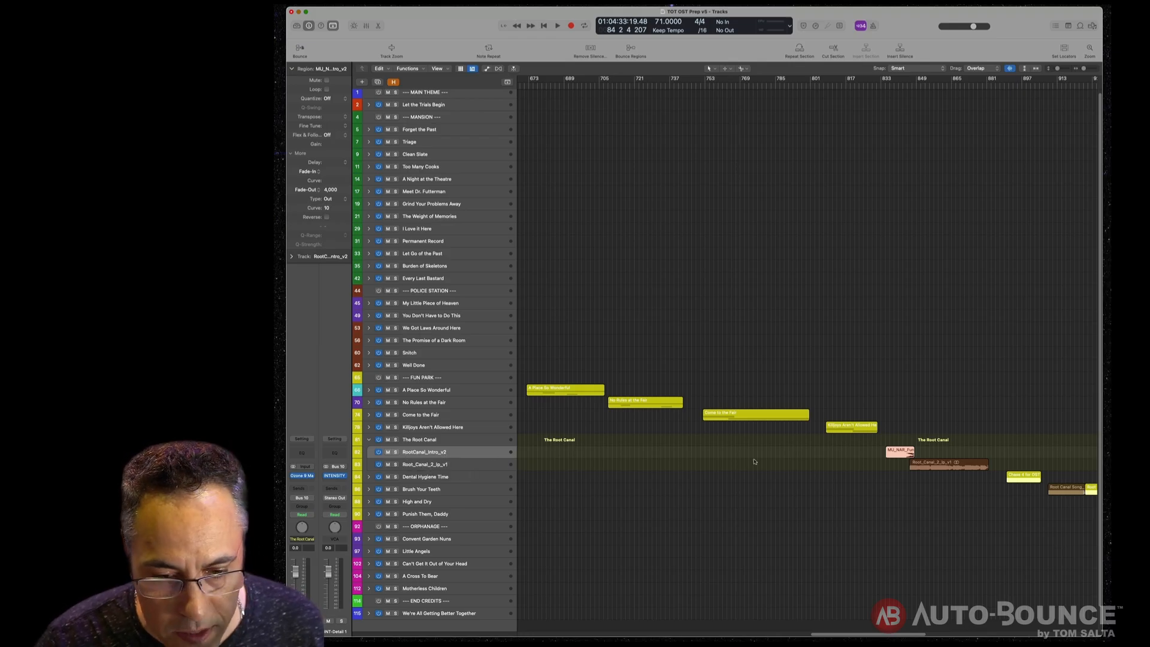
pyautogui.moveTo(847, 449); pyautogui.dragTo(955, 486)
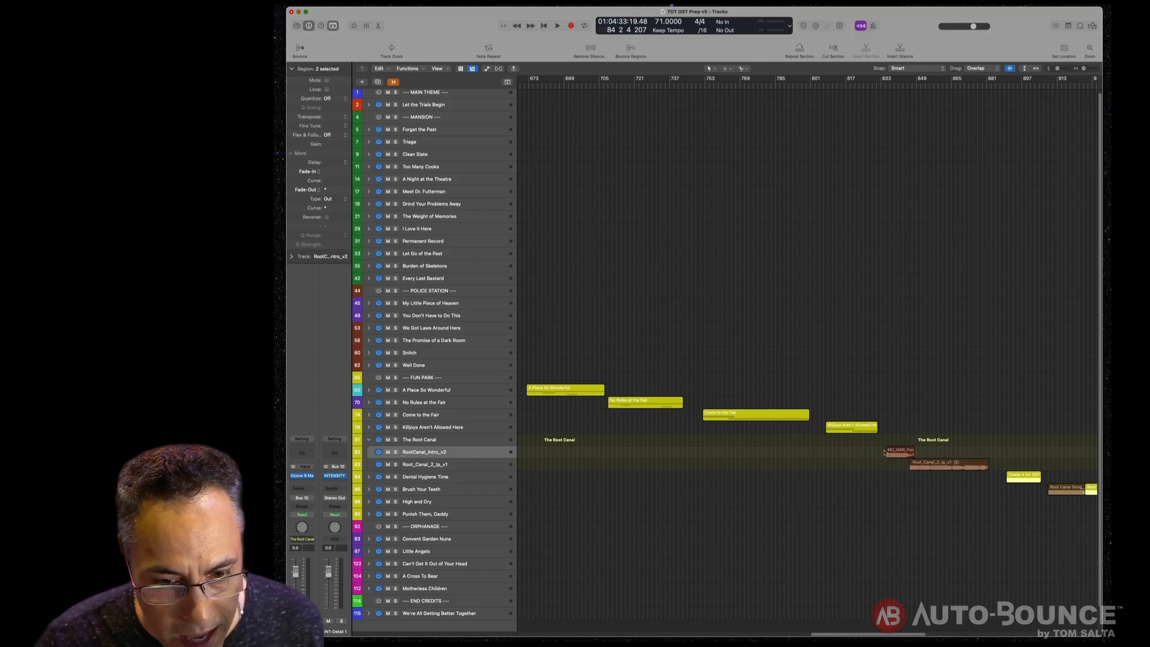
pyautogui.click(368, 441)
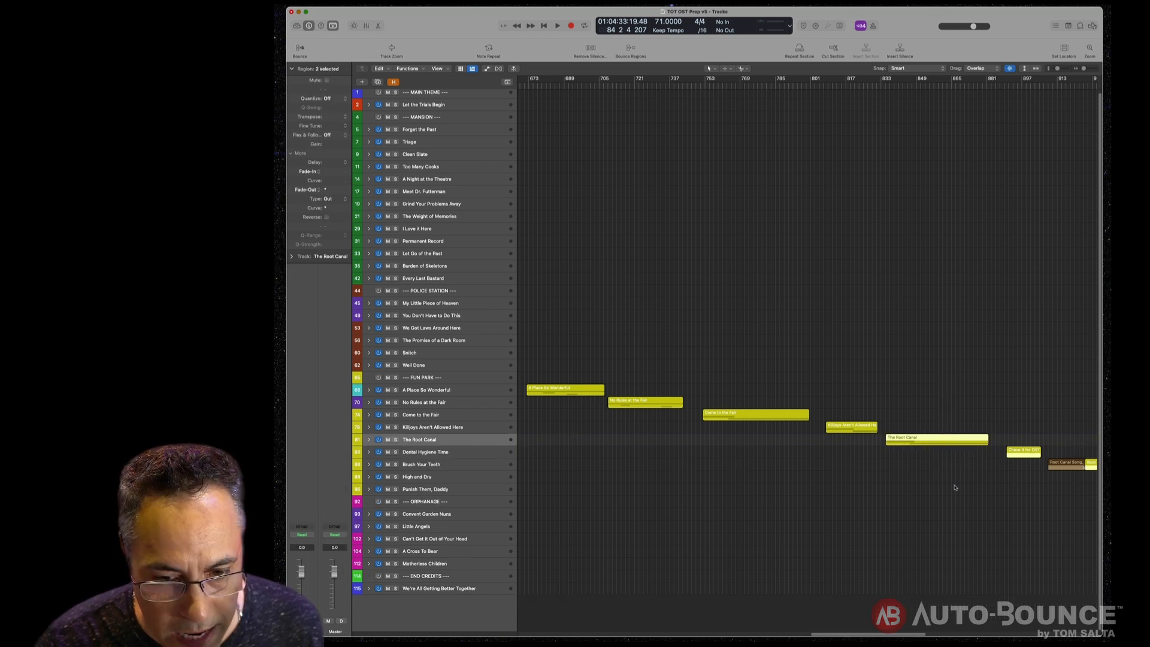
# - Set the locators to The Root Canal region and play back that cycle range
pyautogui.click(955, 444)
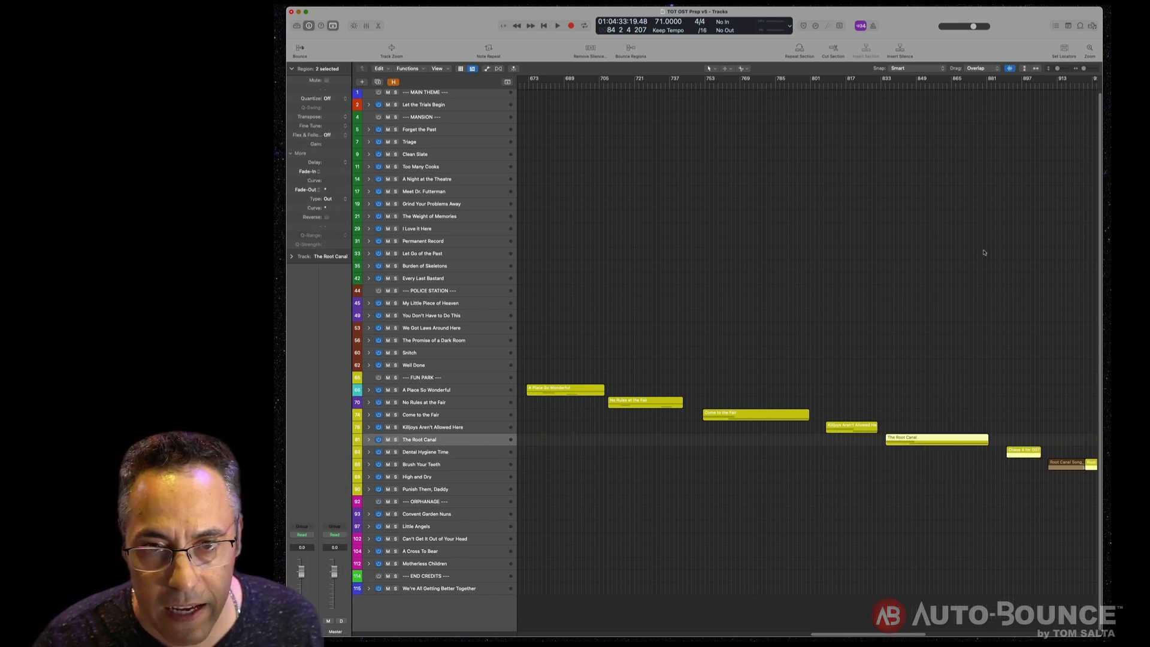
pyautogui.click(1065, 51)
pyautogui.moveTo(977, 334); pyautogui.dragTo(941, 496)
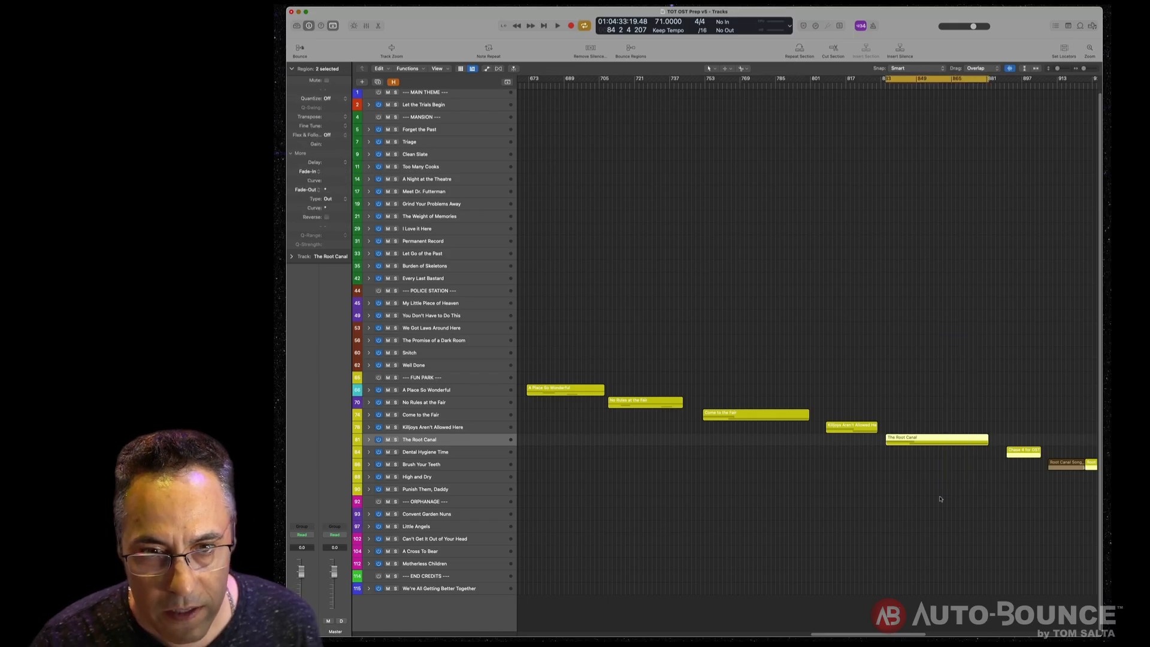
pyautogui.press('space')
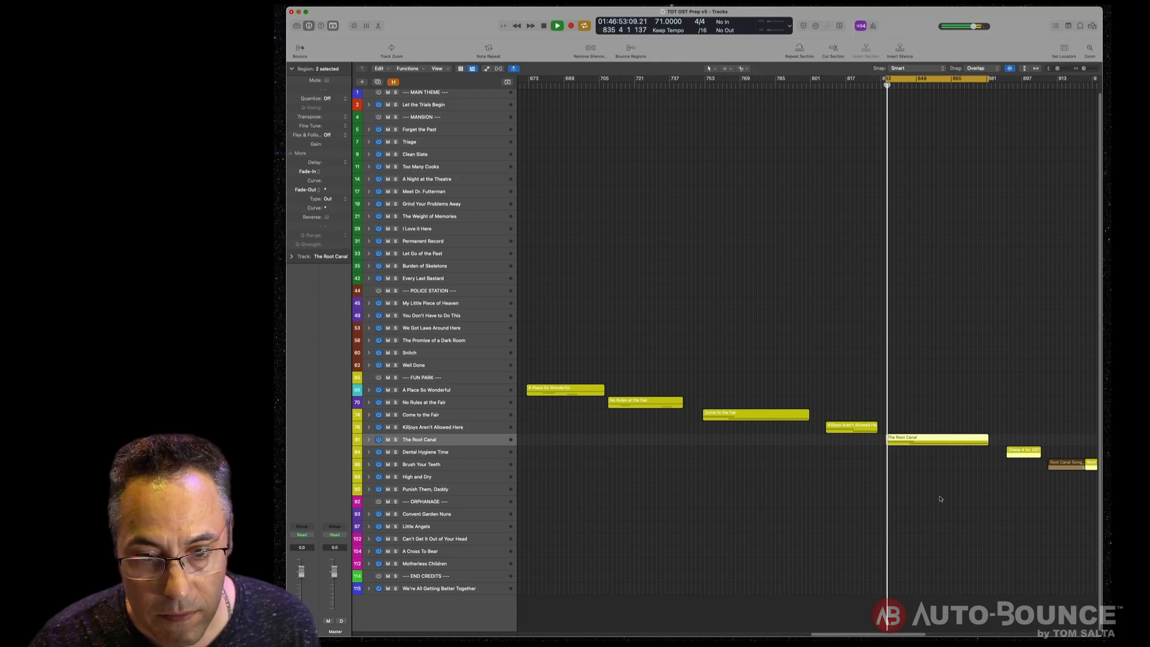
pyautogui.press('space')
# - Expand and collapse The Root Canal stack to check its contents
pyautogui.click(368, 439)
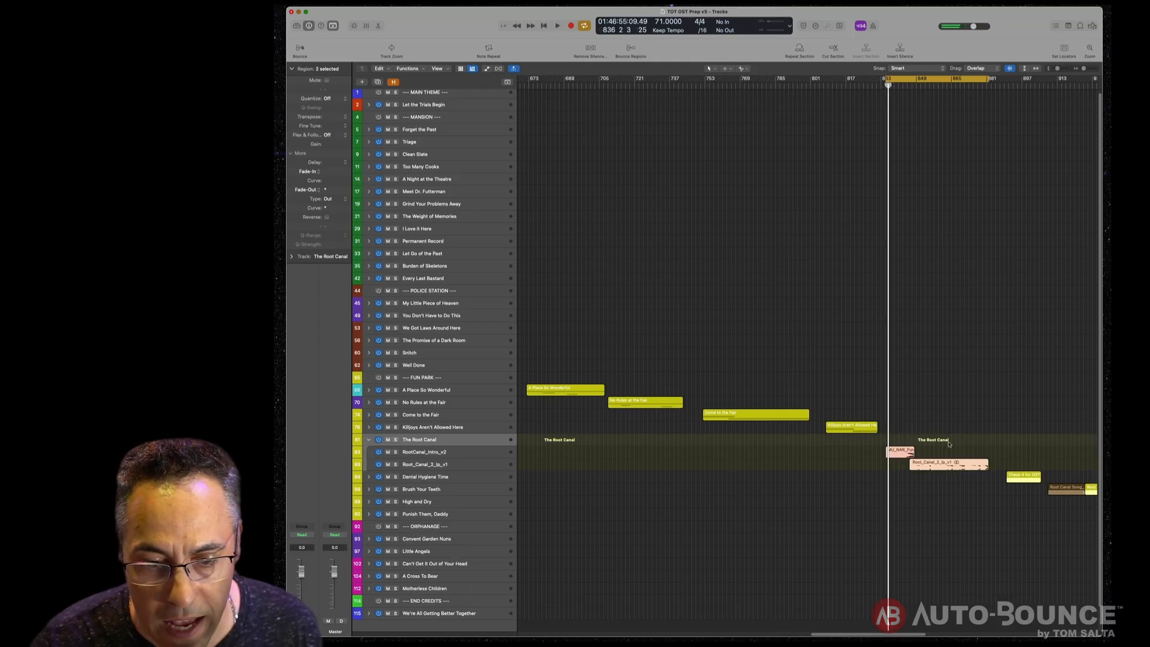
pyautogui.moveTo(974, 429); pyautogui.dragTo(895, 510)
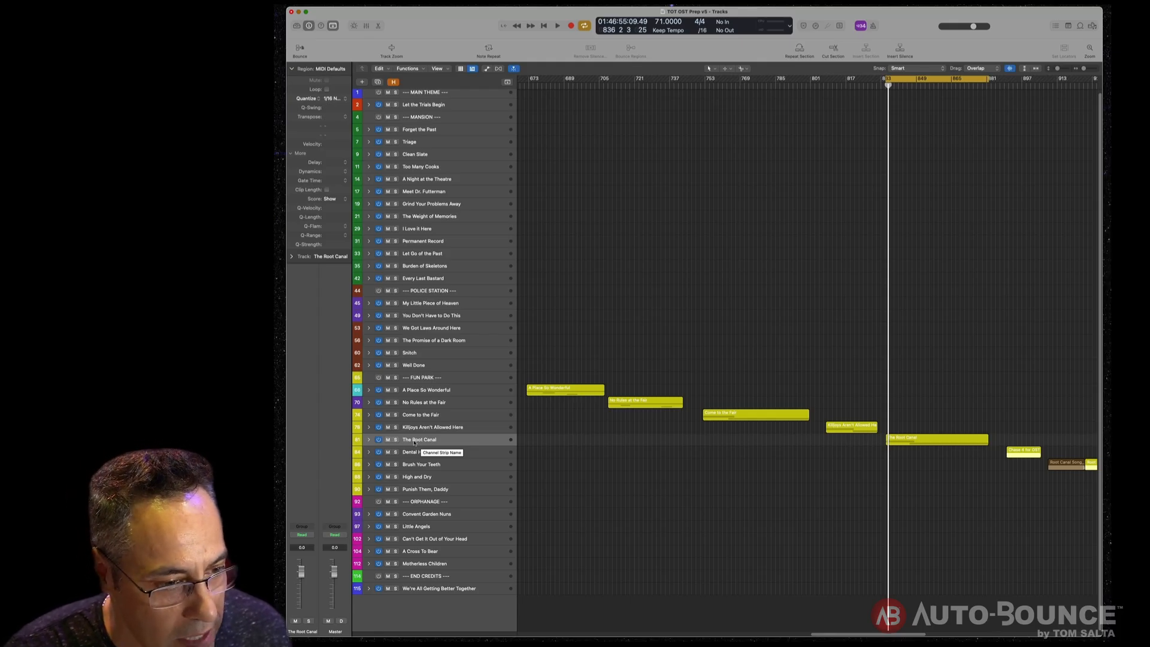
pyautogui.click(369, 441)
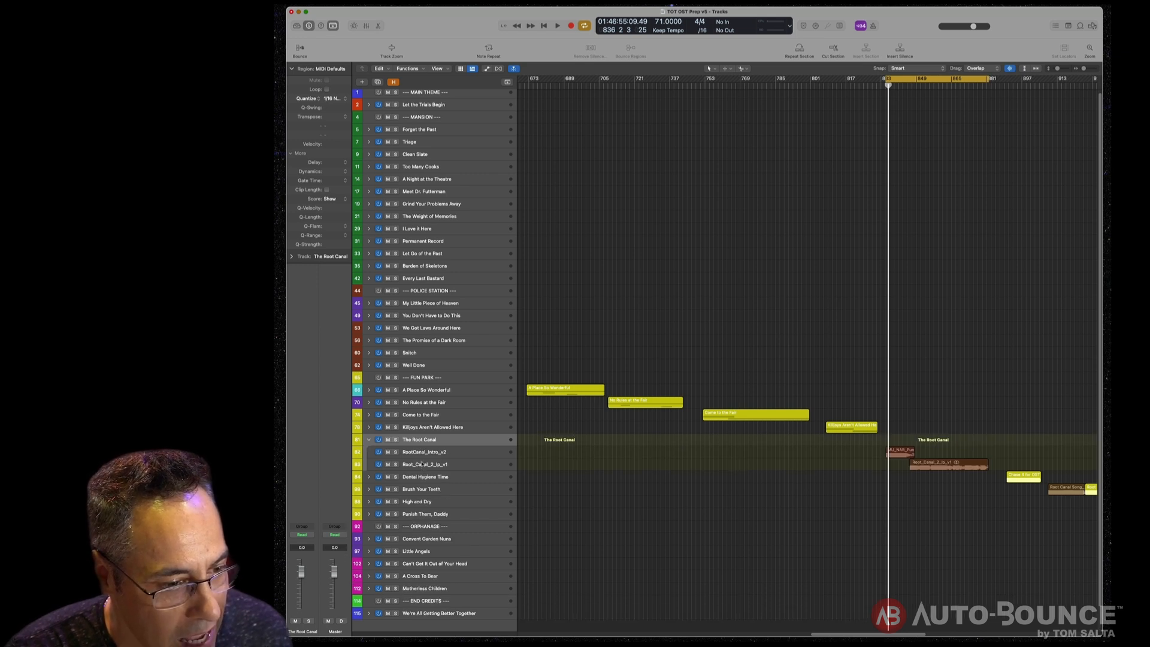
pyautogui.click(369, 440)
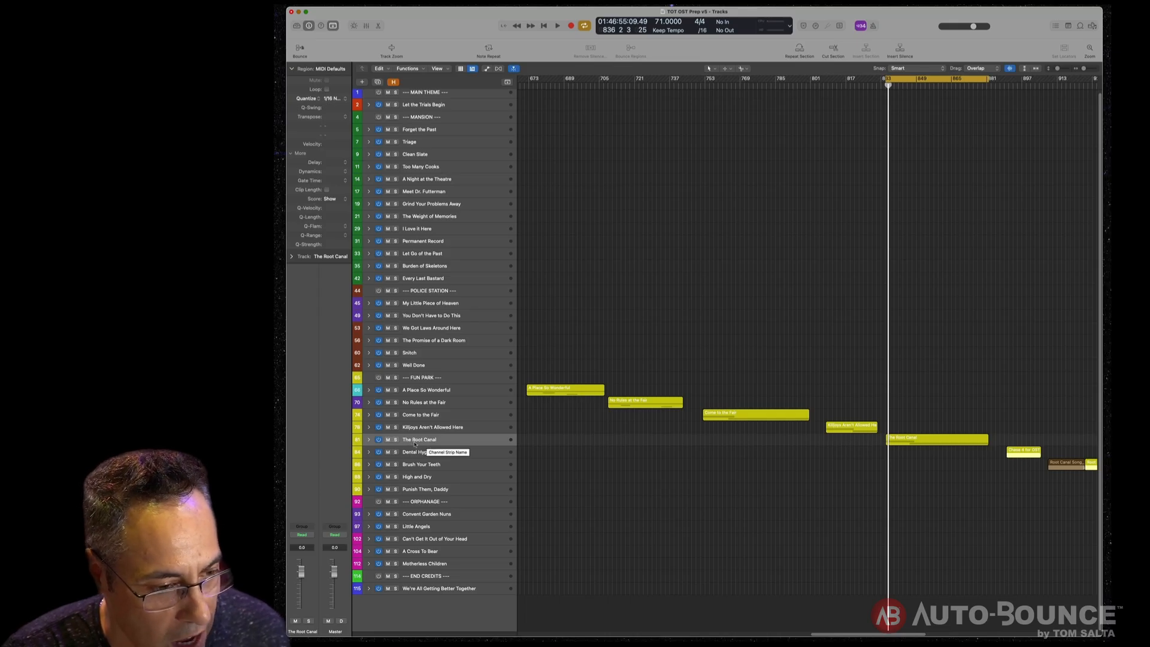
# - Zoom the arrangement out horizontally and expand all track stacks
pyautogui.press('super+Left')
pyautogui.press('super+Left')
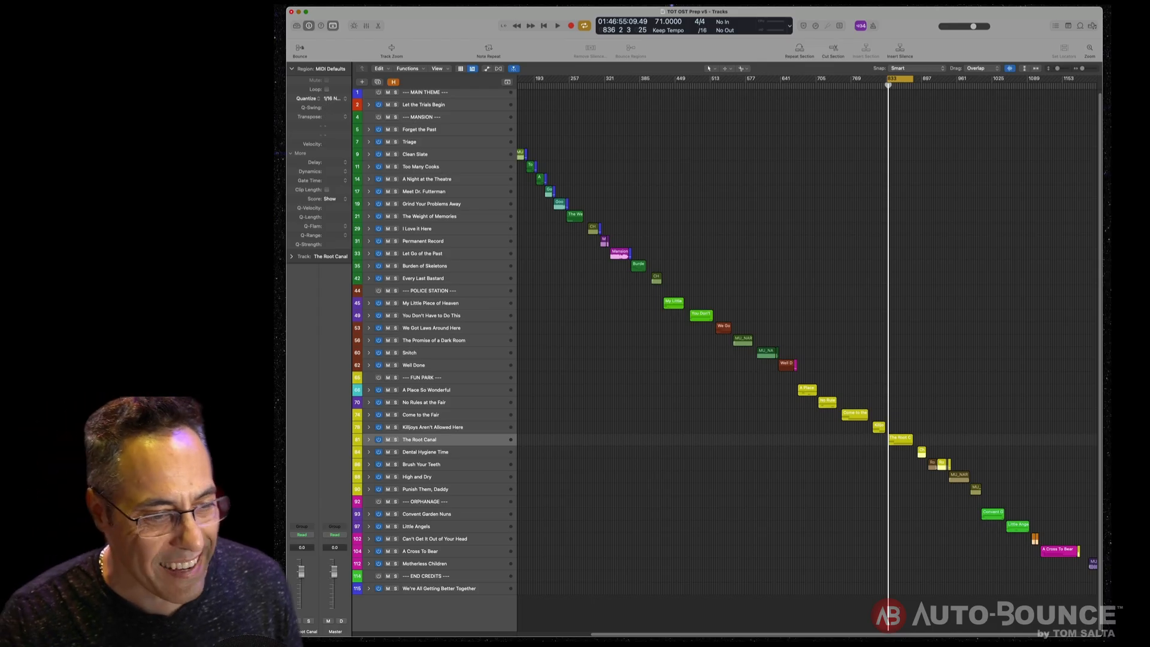
pyautogui.keyDown('alt'); pyautogui.click(369, 441); pyautogui.keyUp('alt')
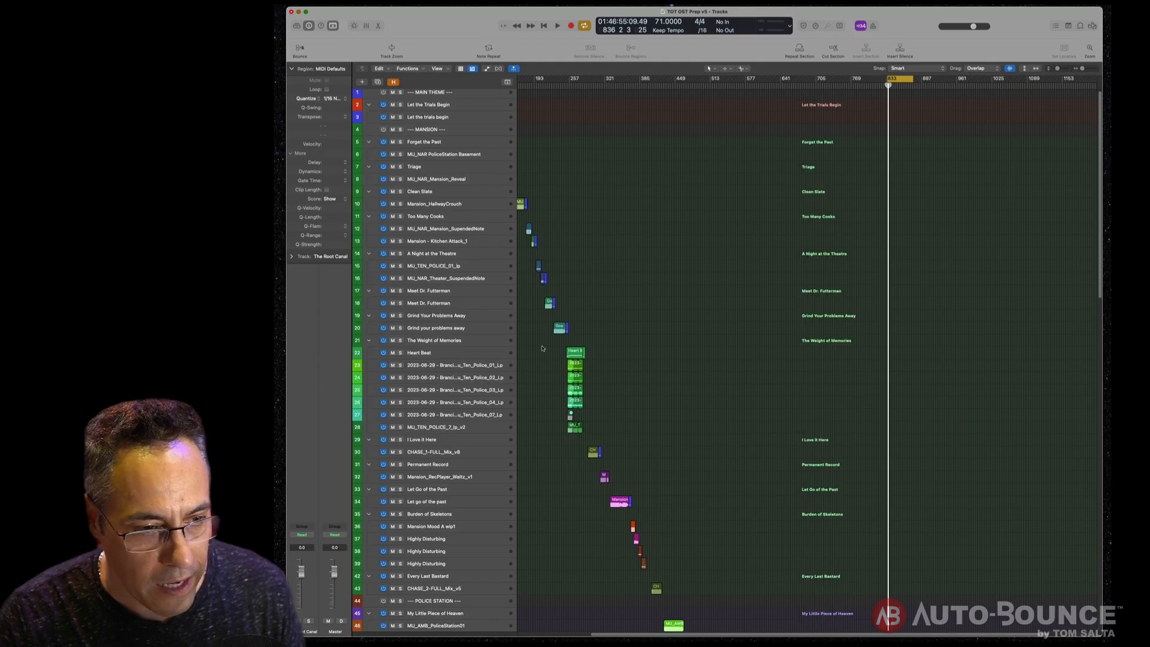
# - Select the Heart Beat cue's regions under The Weight of Memories and zoom in on them
pyautogui.click(494, 356)
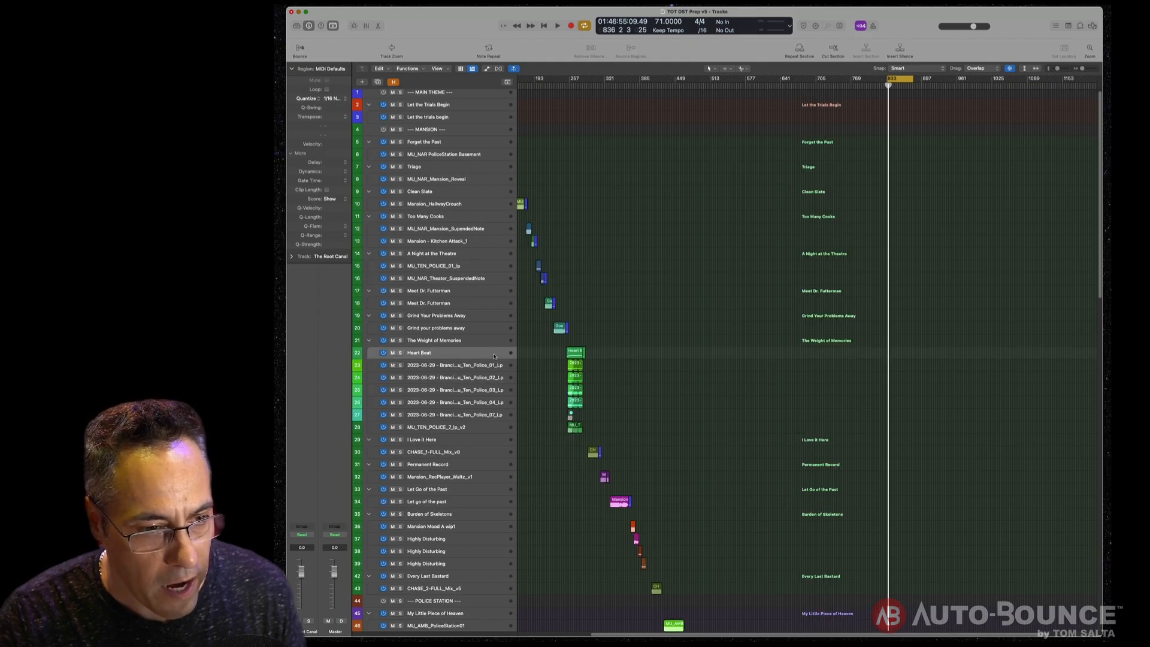
pyautogui.click(455, 341)
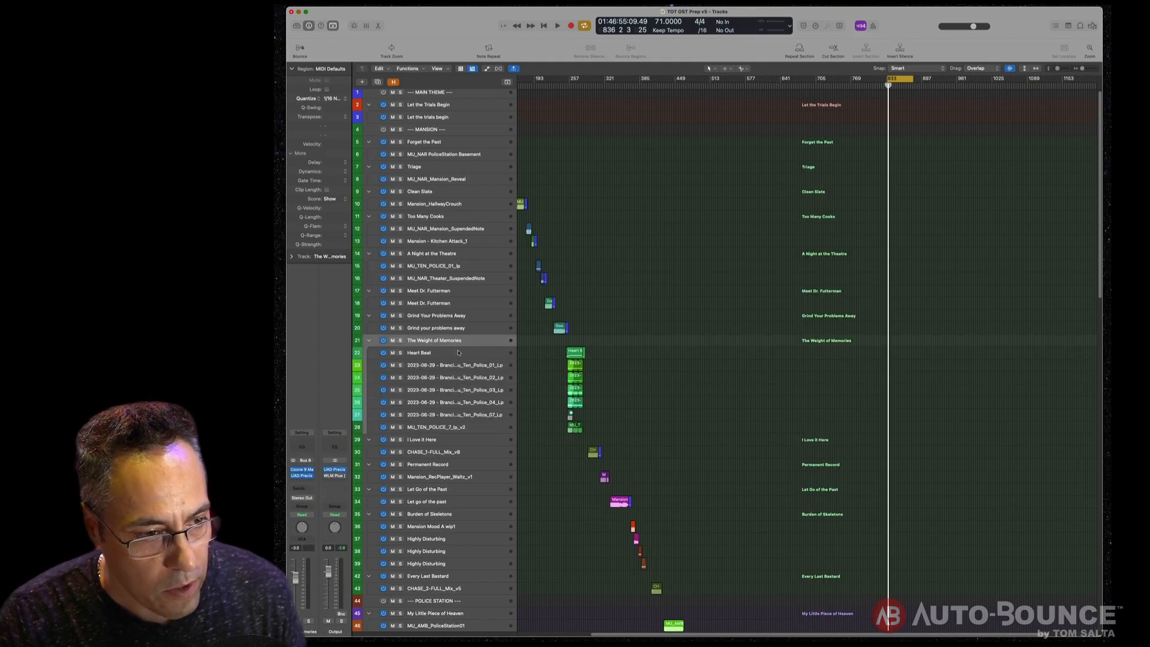
pyautogui.click(456, 354)
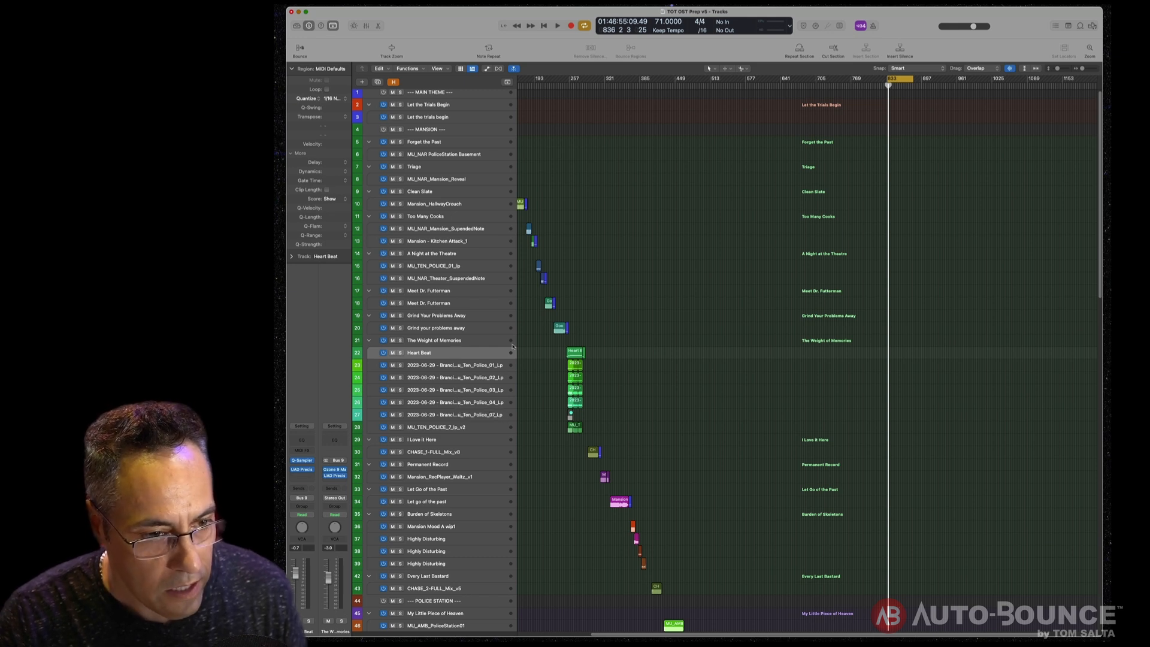
pyautogui.moveTo(532, 348); pyautogui.dragTo(598, 406)
pyautogui.press('z')
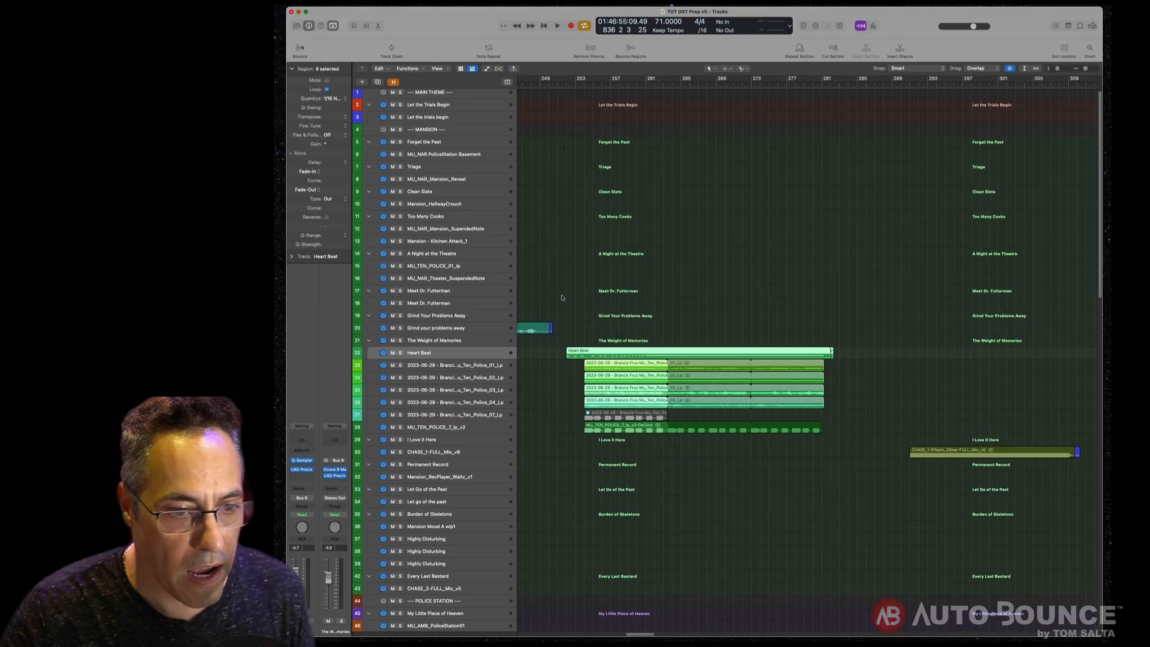
# - Show the volume automation lanes and play back the Heart Beat cue from its start
pyautogui.click(594, 85)
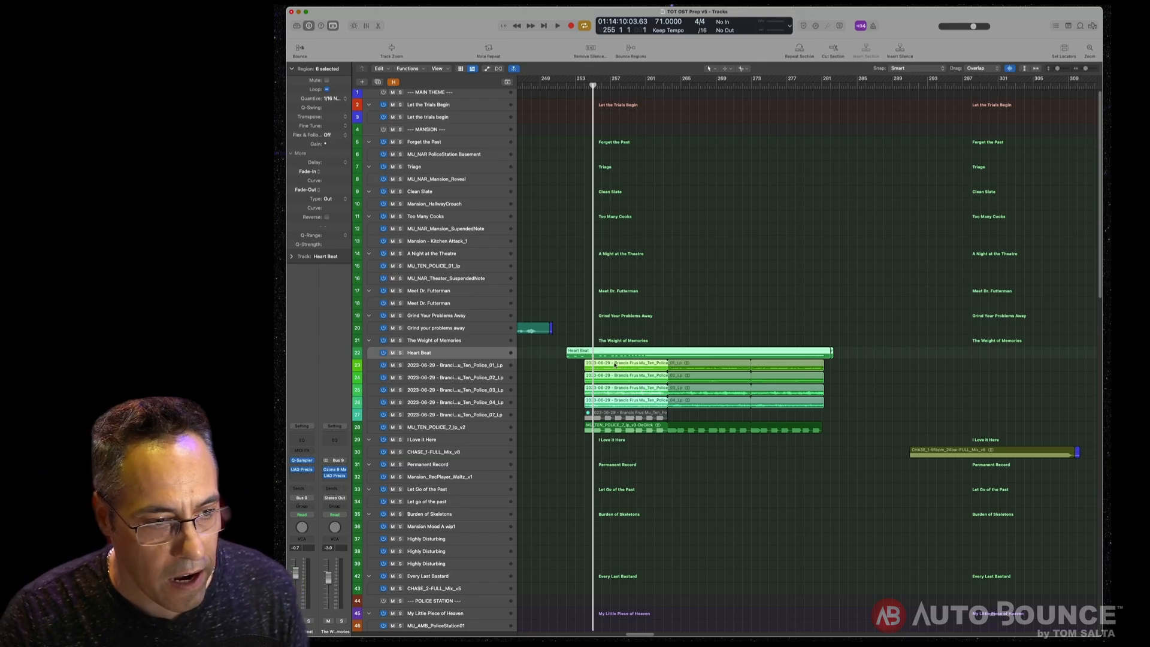
pyautogui.press('a')
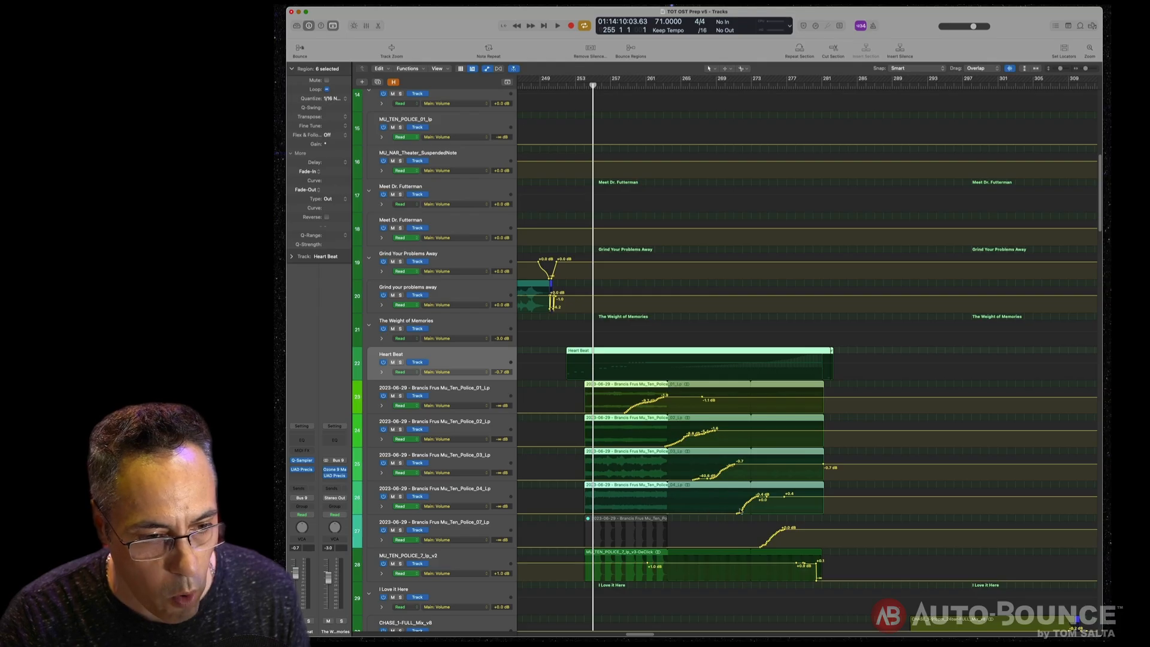
pyautogui.moveTo(574, 87); pyautogui.dragTo(571, 86)
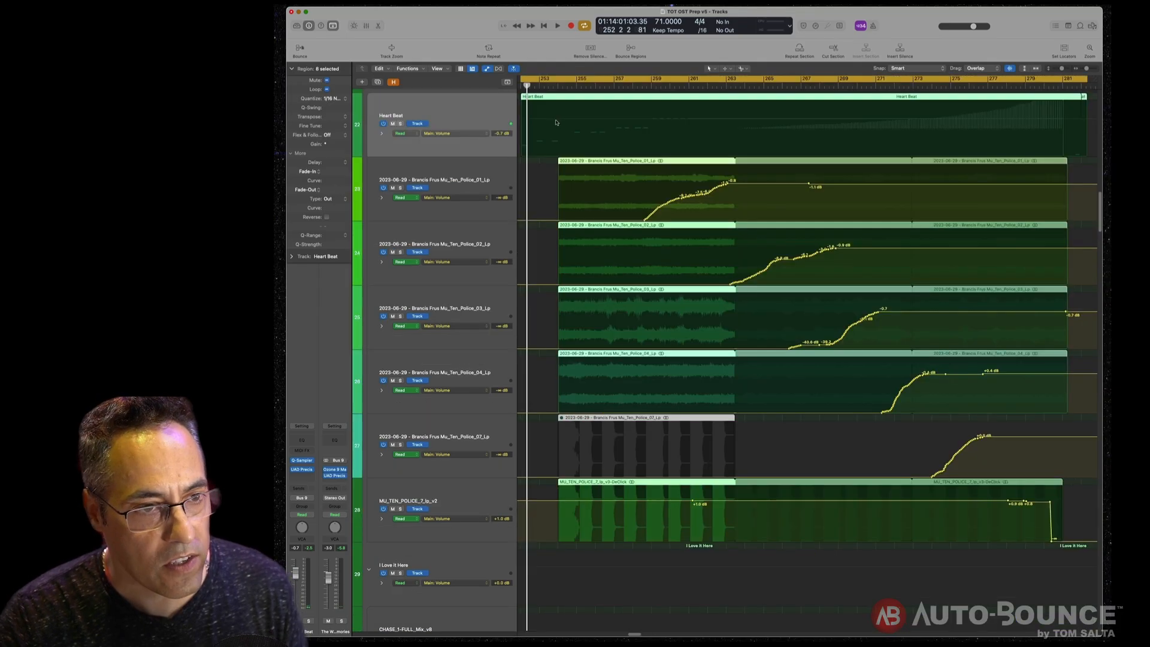
pyautogui.press('space')
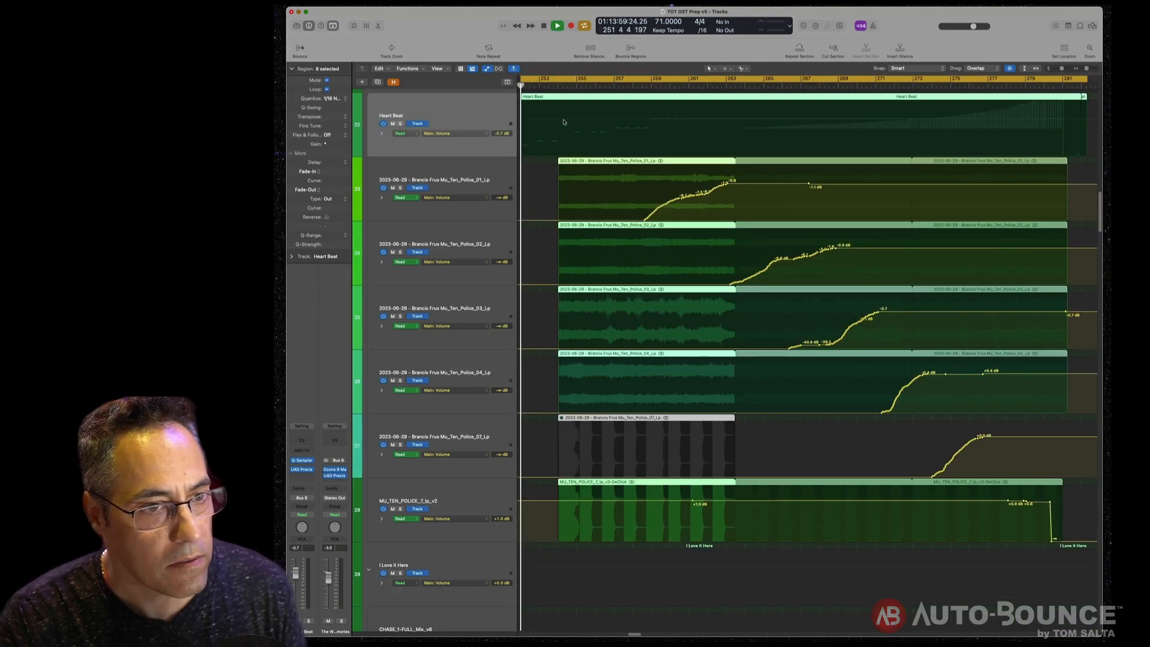
pyautogui.press('space')
# - Turn off cycle mode and play back from near the beginning of the Heart Beat cue
pyautogui.press('c')
pyautogui.click(561, 86)
pyautogui.press('space')
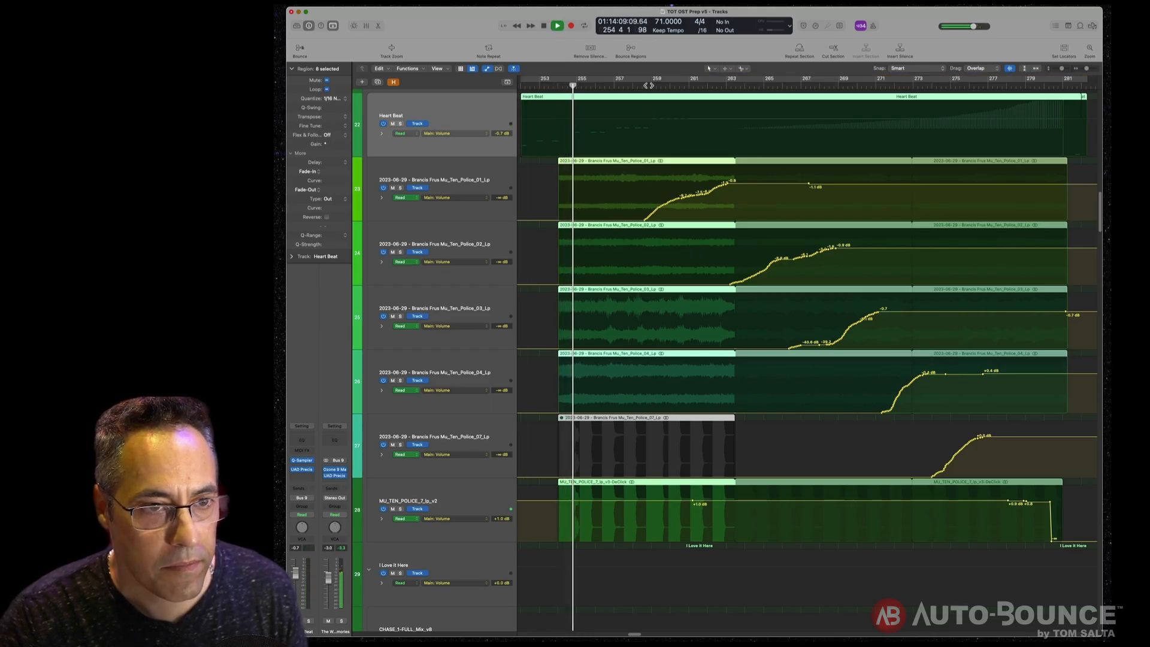
pyautogui.press('space')
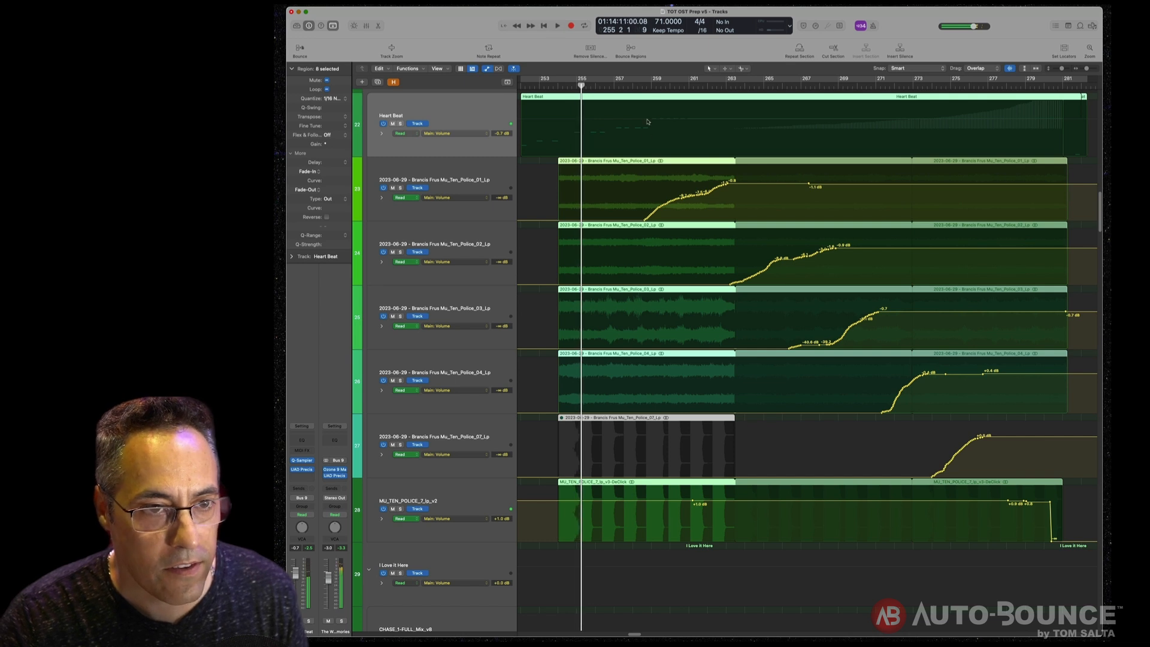
# - Audition the Heart Beat cue's volume build-up by playing from several later bars
pyautogui.click(666, 85)
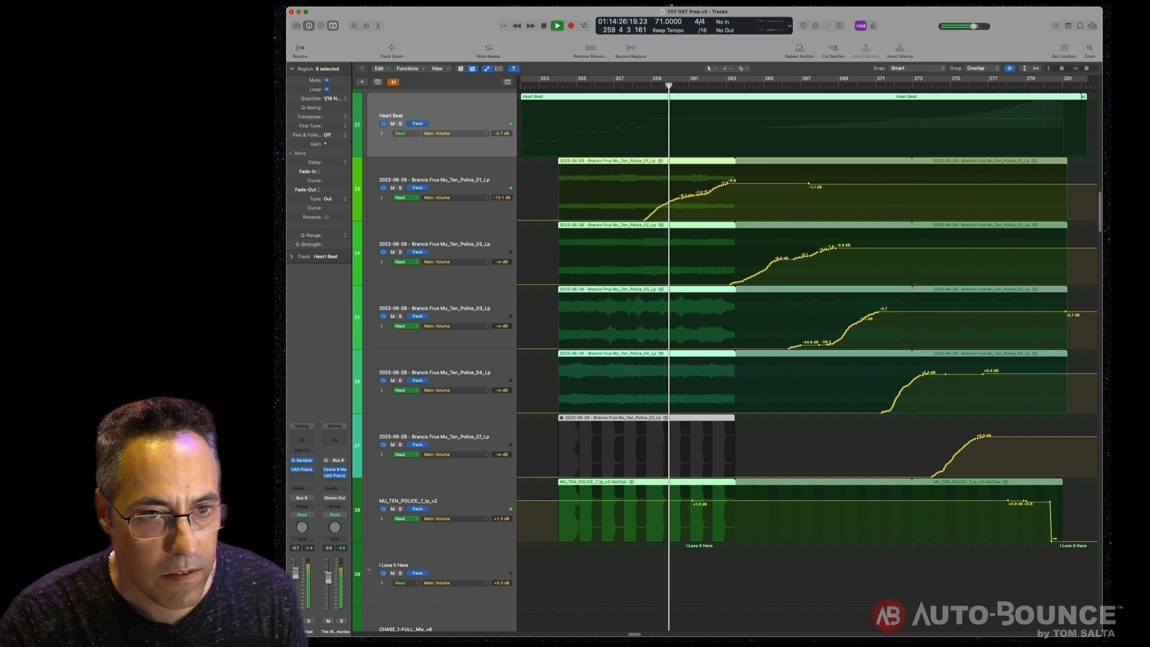
pyautogui.click(776, 86)
pyautogui.press('space')
pyautogui.click(920, 86)
pyautogui.click(1018, 85)
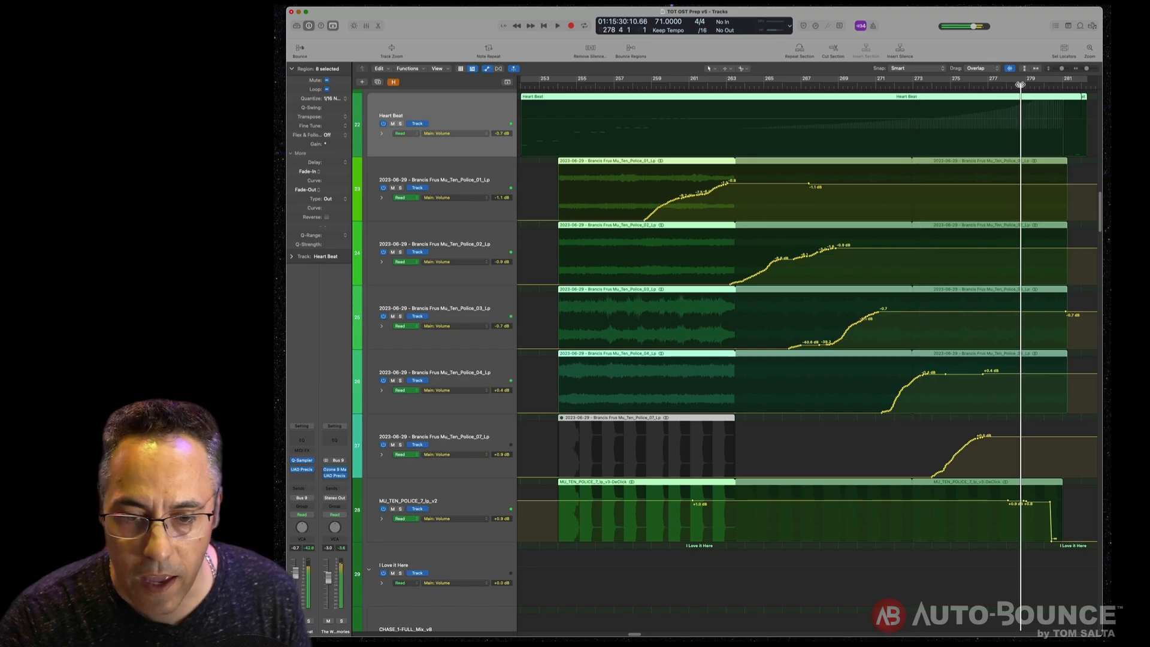
pyautogui.press('space')
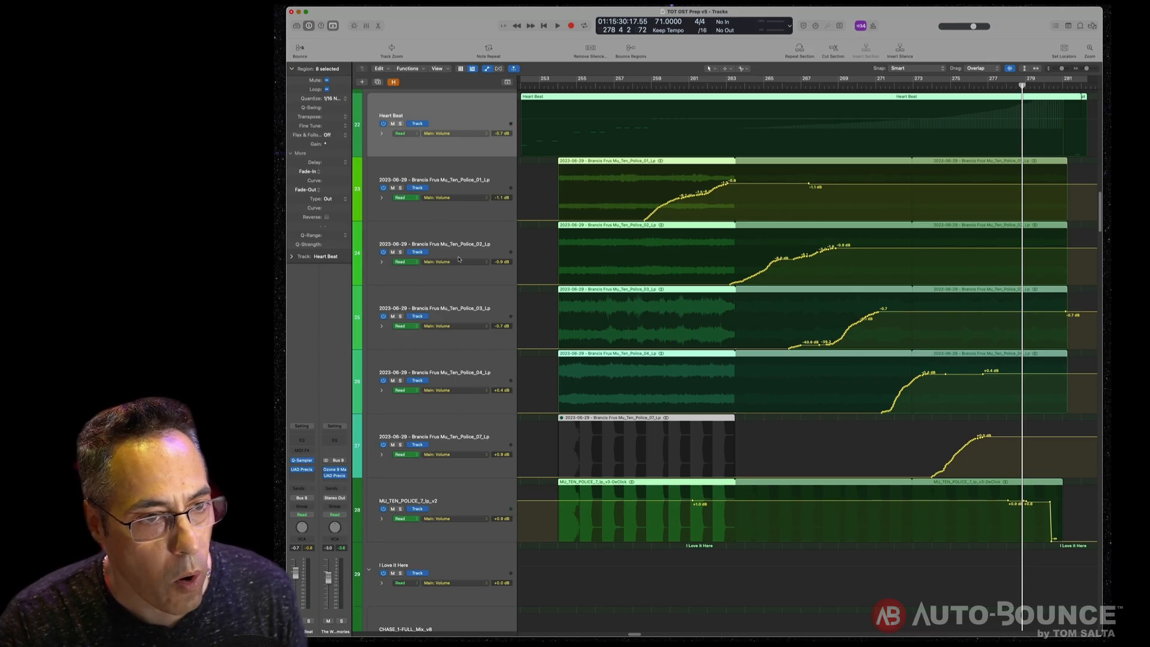
# - Collapse The Weight of Memories track stack
pyautogui.scroll(4, 459, 259)
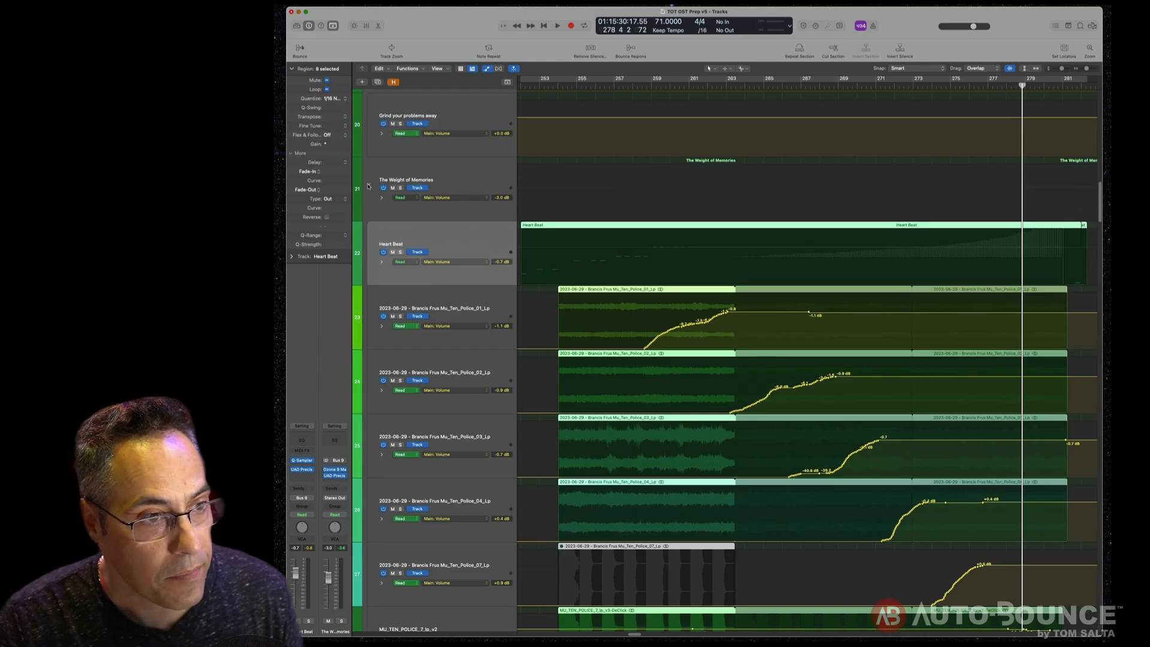
pyautogui.click(369, 186)
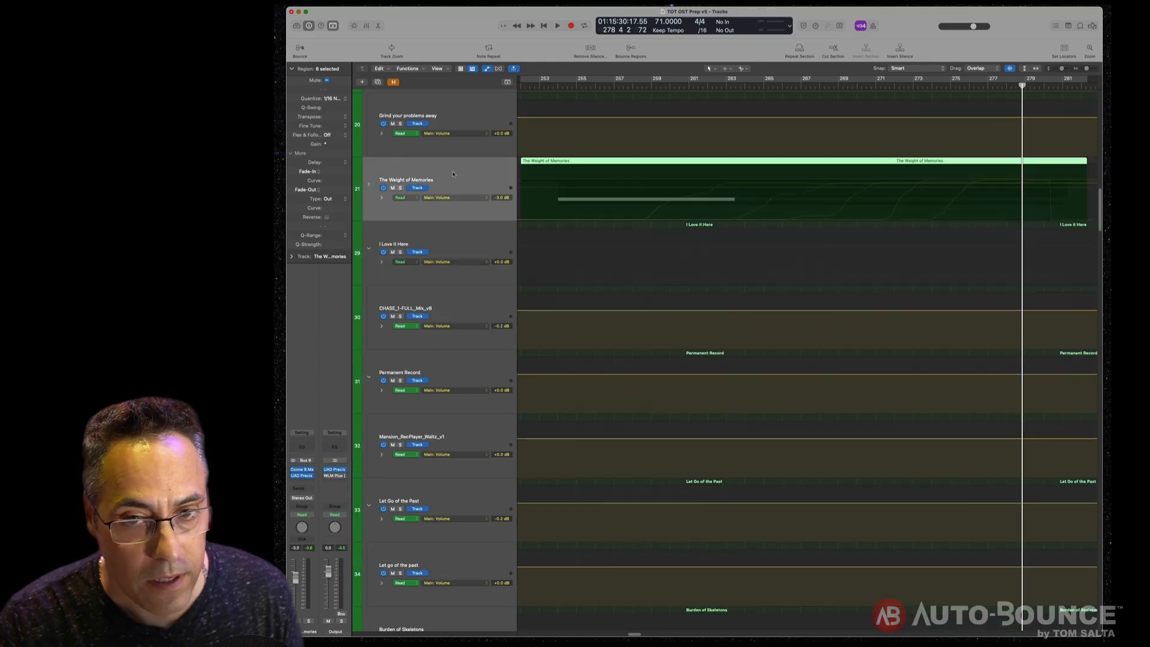
# - Hide the automation lanes, set the locators to The Weight of Memories regions and start playback
pyautogui.press('super+Left')
pyautogui.press('super+Left')
pyautogui.press('super+Left')
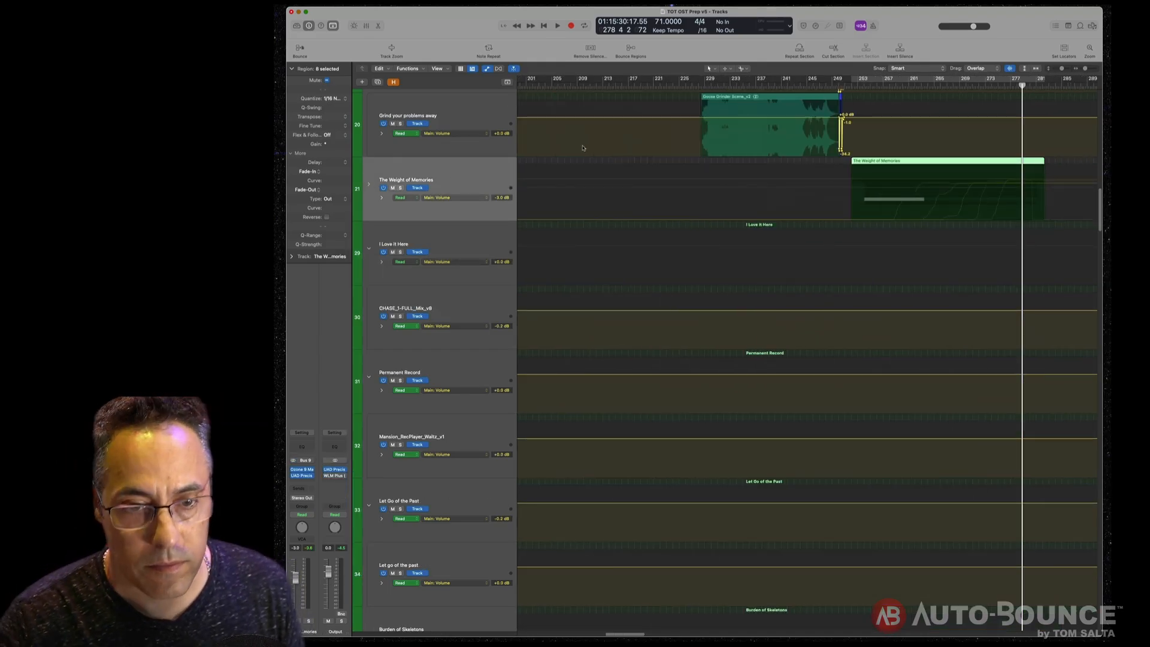
pyautogui.press('a')
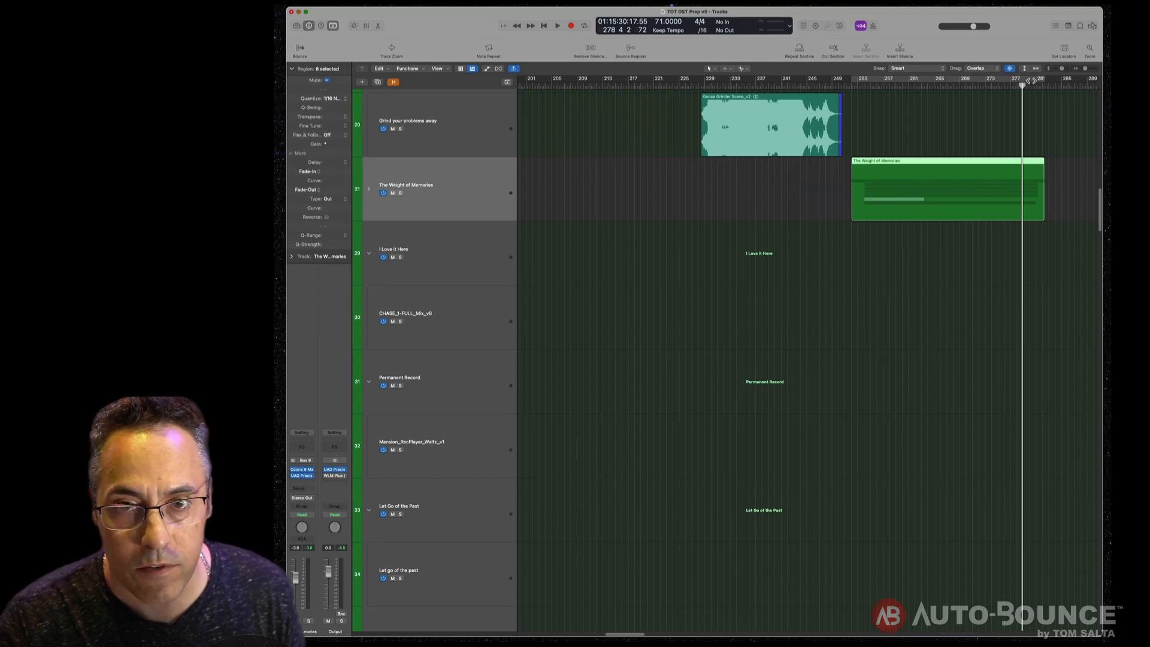
pyautogui.click(1065, 48)
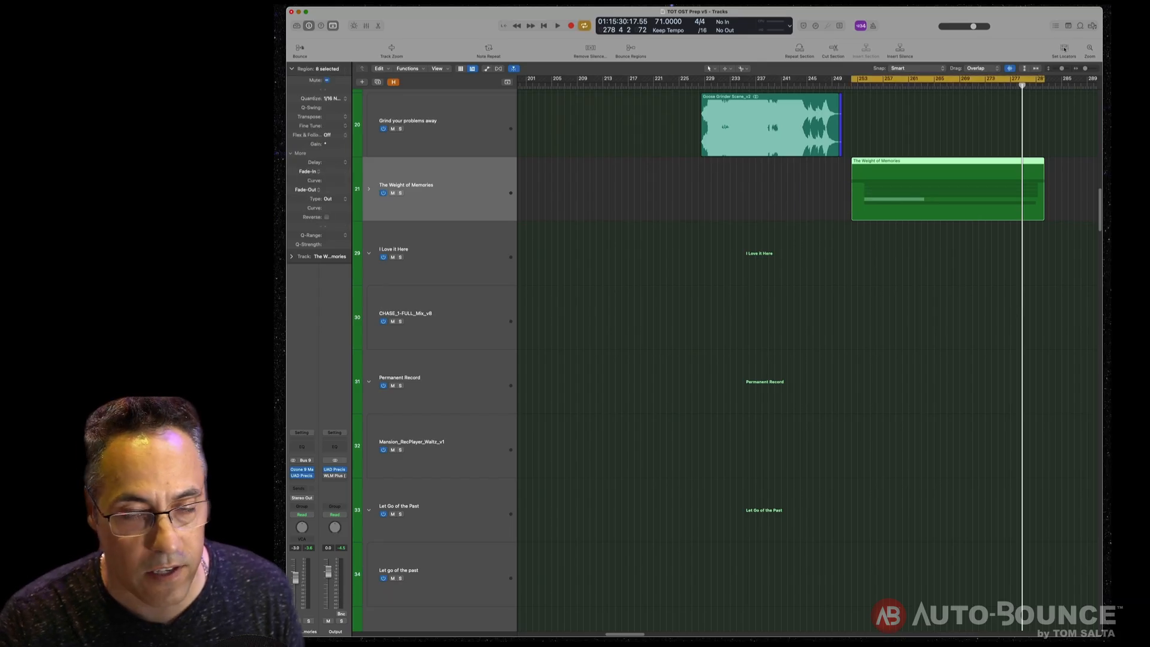
pyautogui.press('space')
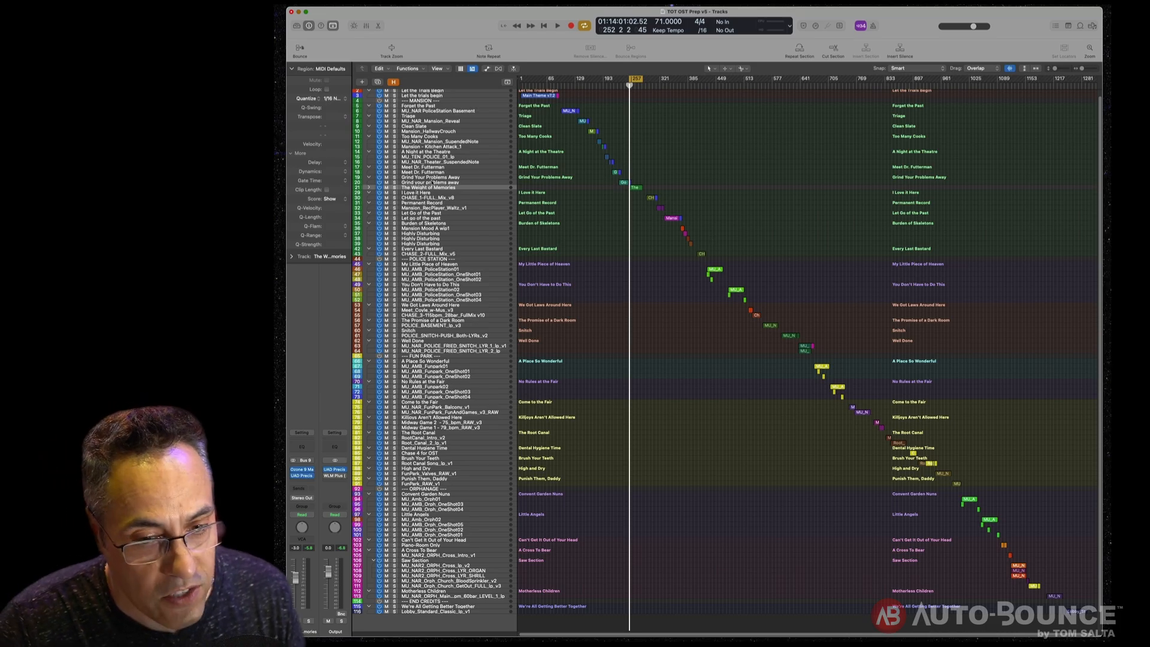
# - Collapse all track stacks and zoom in on the overview of every cue's regions
pyautogui.click(636, 80)
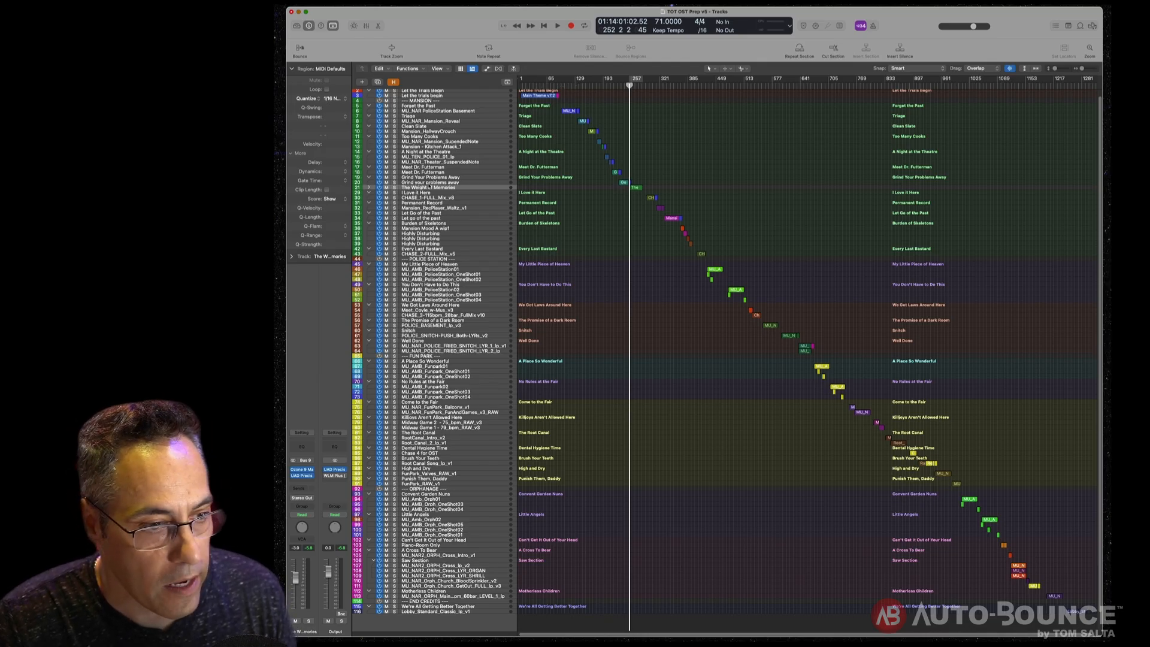
pyautogui.keyDown('alt'); pyautogui.click(369, 249); pyautogui.keyUp('alt')
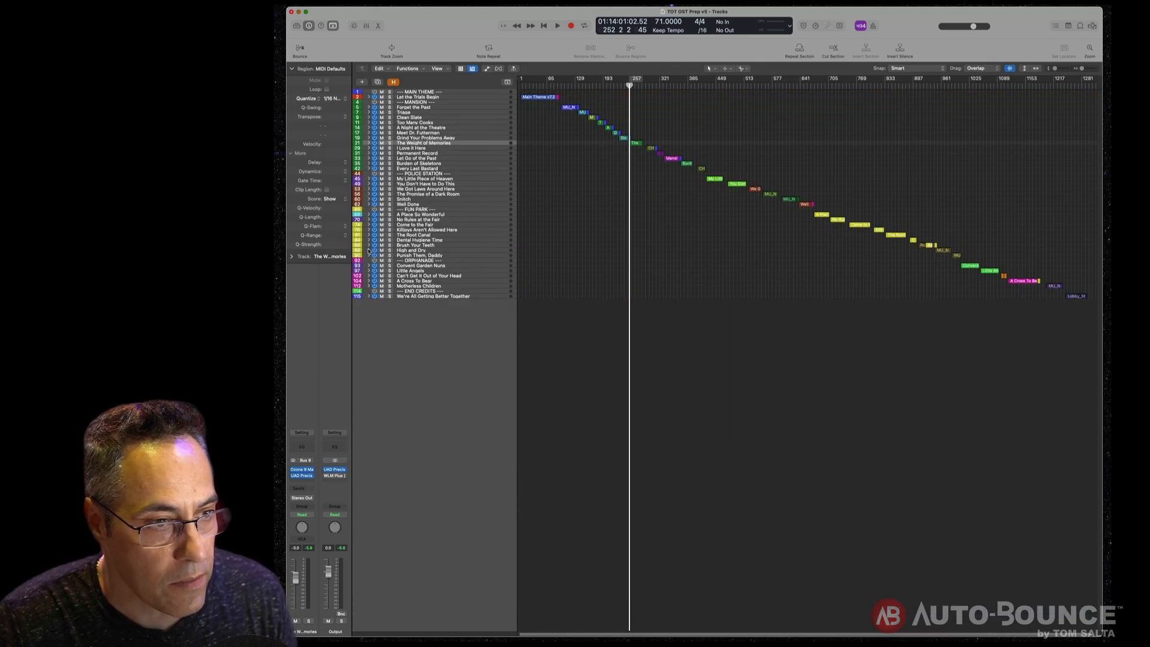
pyautogui.click(411, 107)
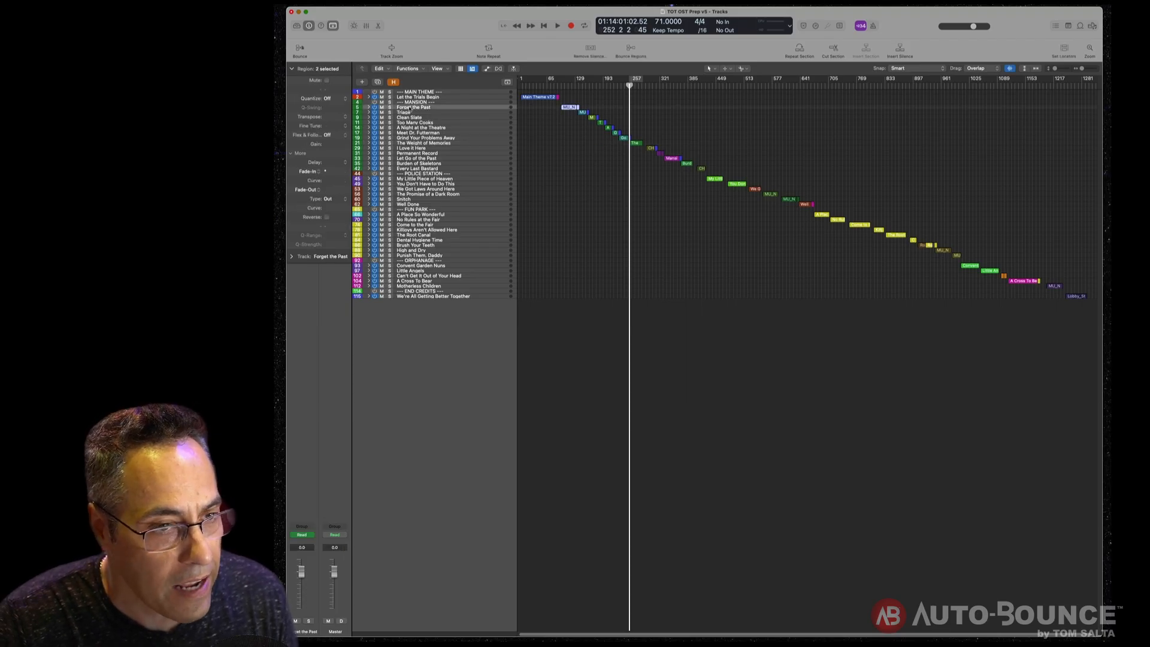
pyautogui.click(418, 132)
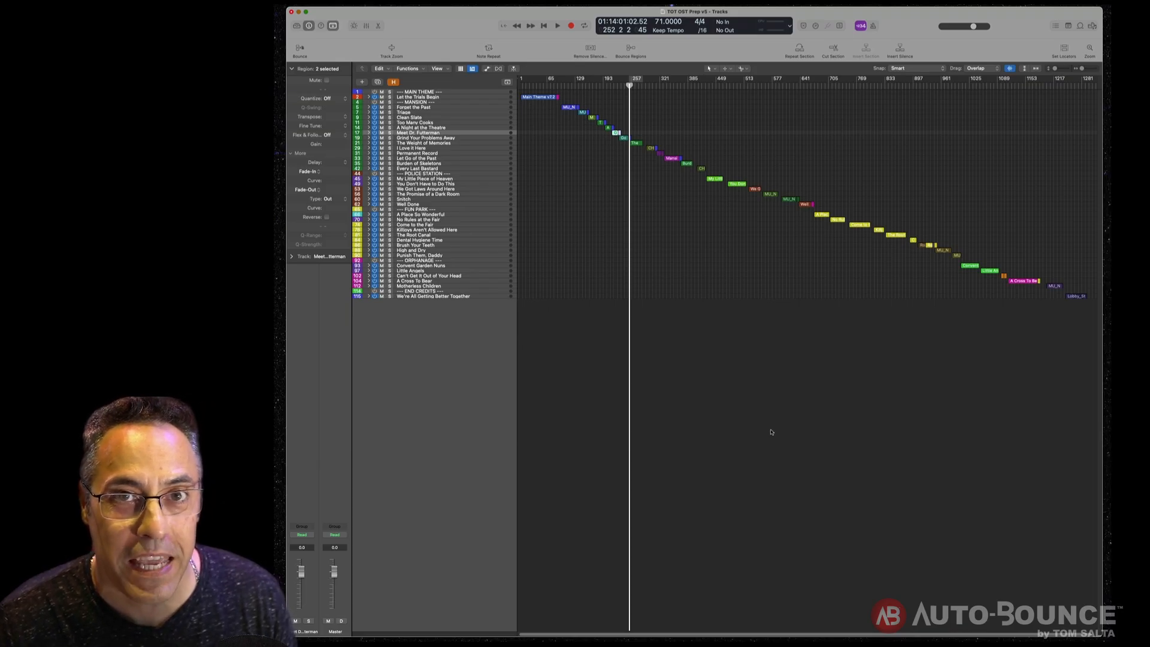
pyautogui.press('super+Down')
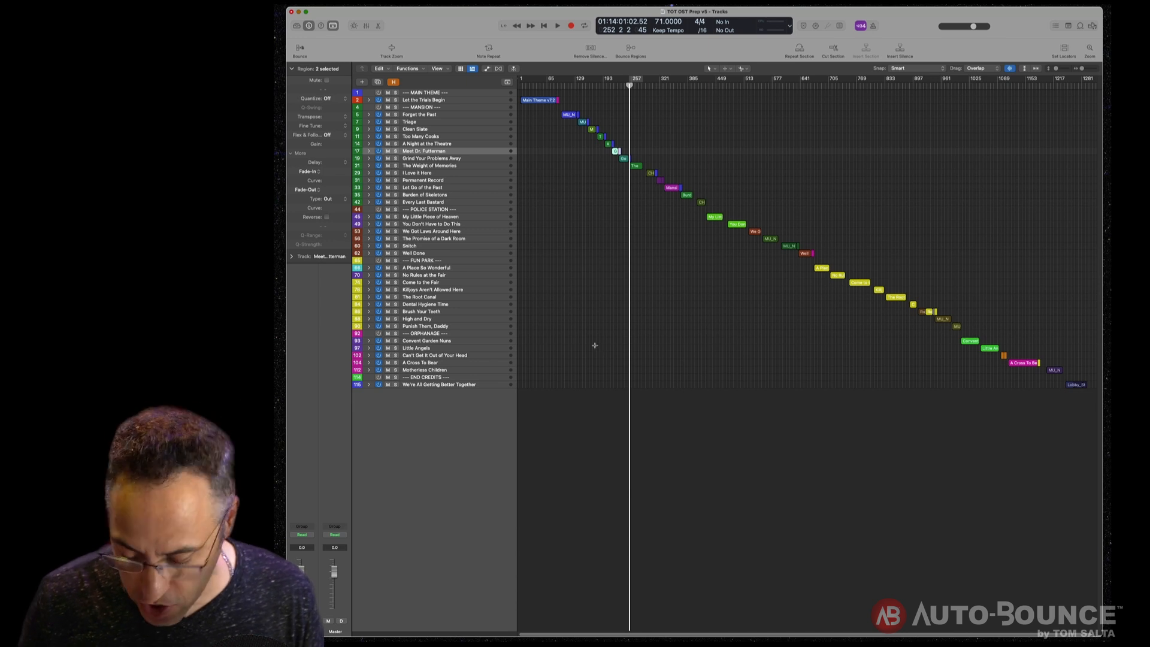
pyautogui.press('super+Down')
pyautogui.press('super+Right')
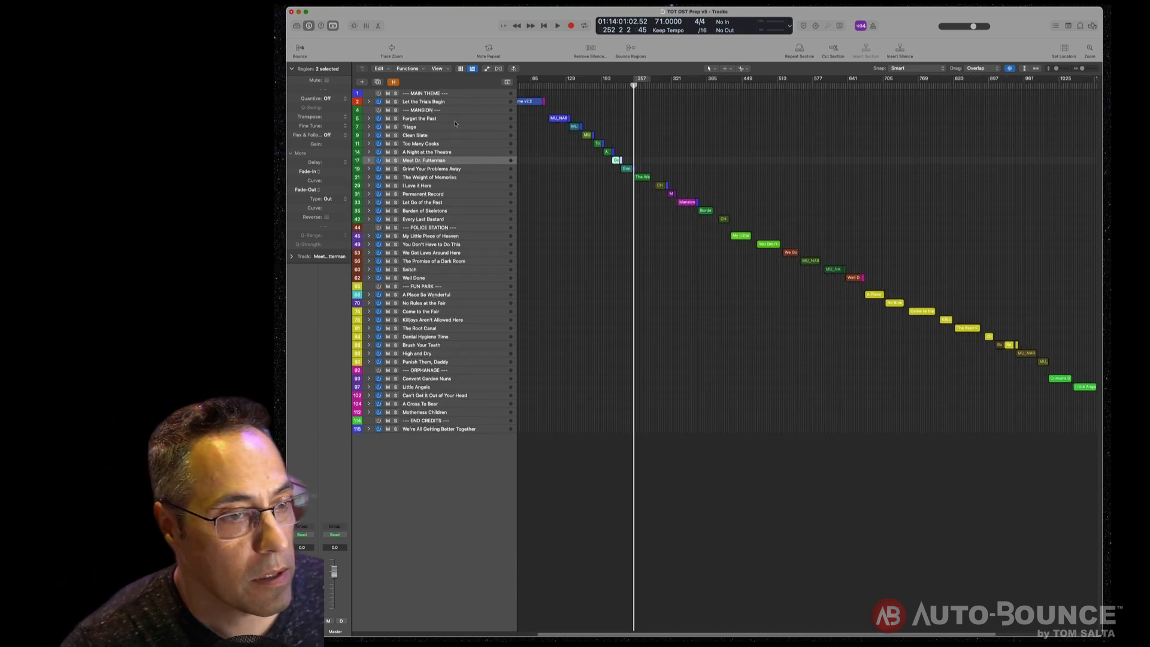
# - Set the cycle locators to the Let the Trials Begin cue's regions
pyautogui.click(422, 110)
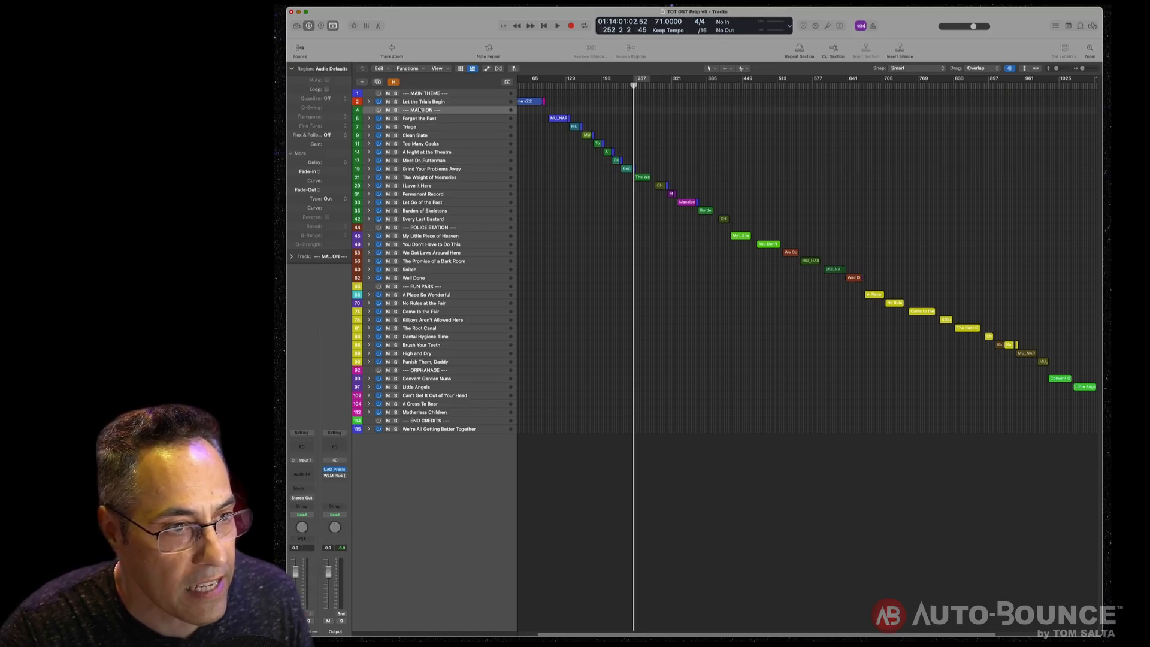
pyautogui.click(429, 287)
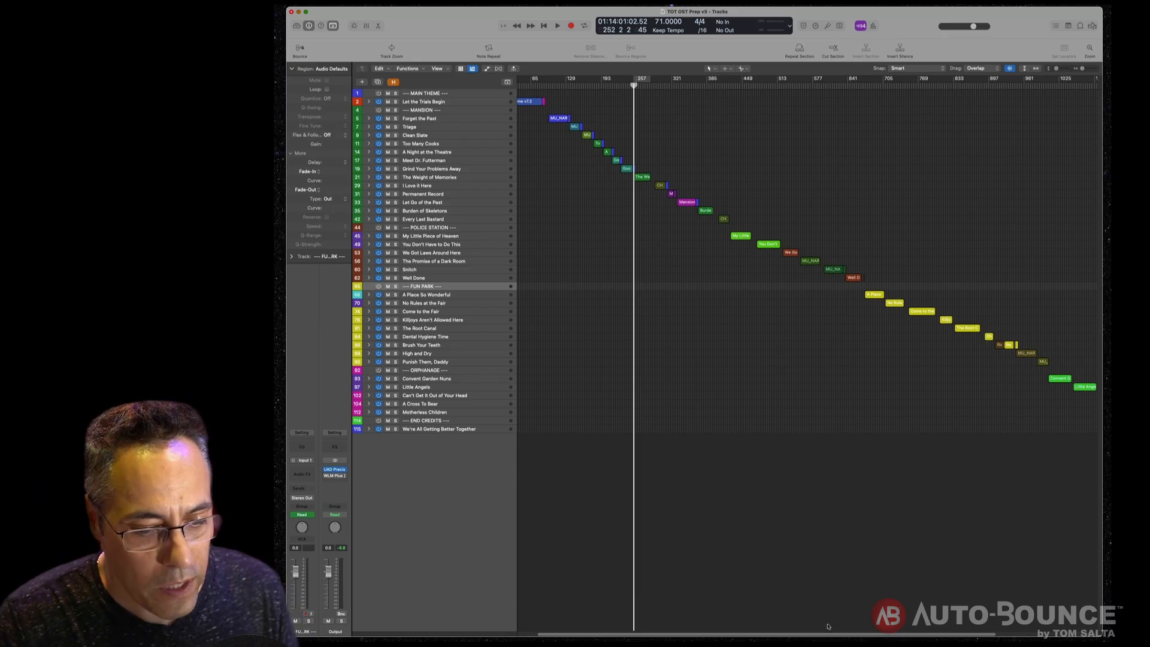
pyautogui.hscroll(-3, 782, 625)
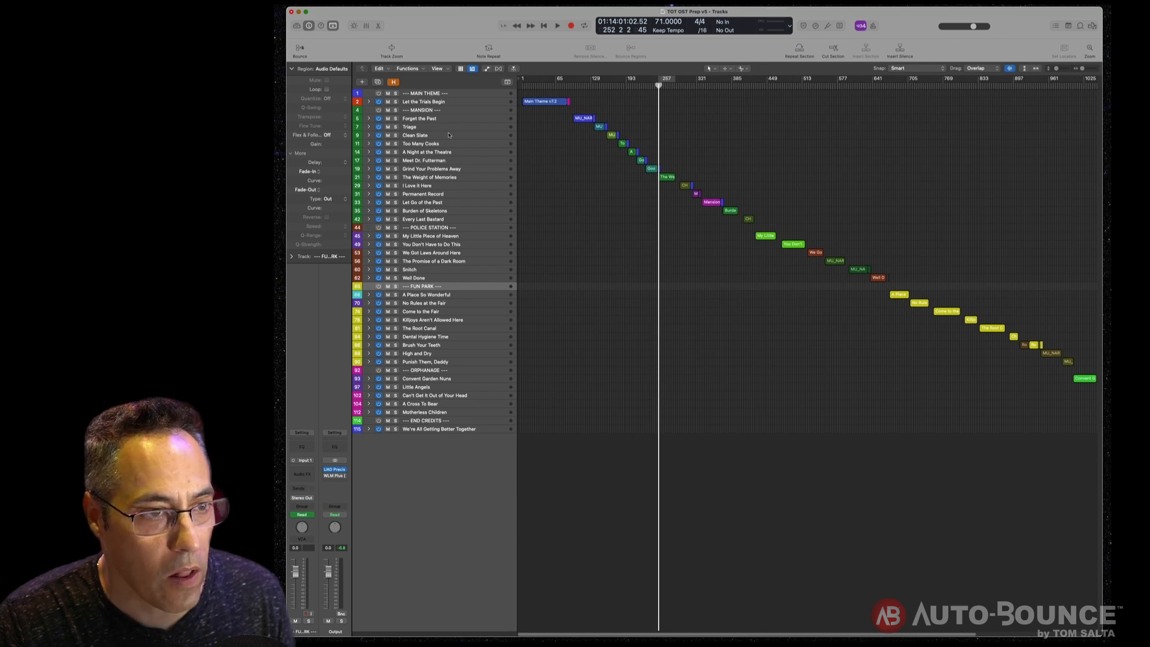
pyautogui.click(470, 102)
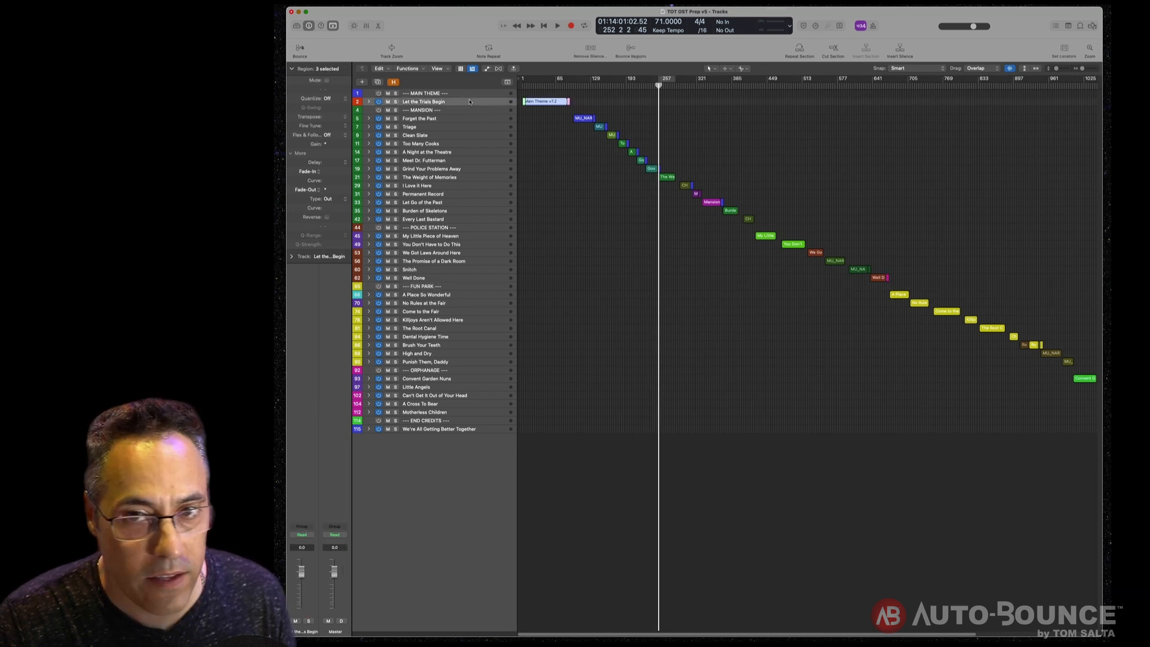
pyautogui.press('super+u')
# - Move the Forget the Past and Triage regions left toward the project's start
pyautogui.click(584, 118)
pyautogui.moveTo(575, 119); pyautogui.dragTo(527, 119)
pyautogui.click(601, 127)
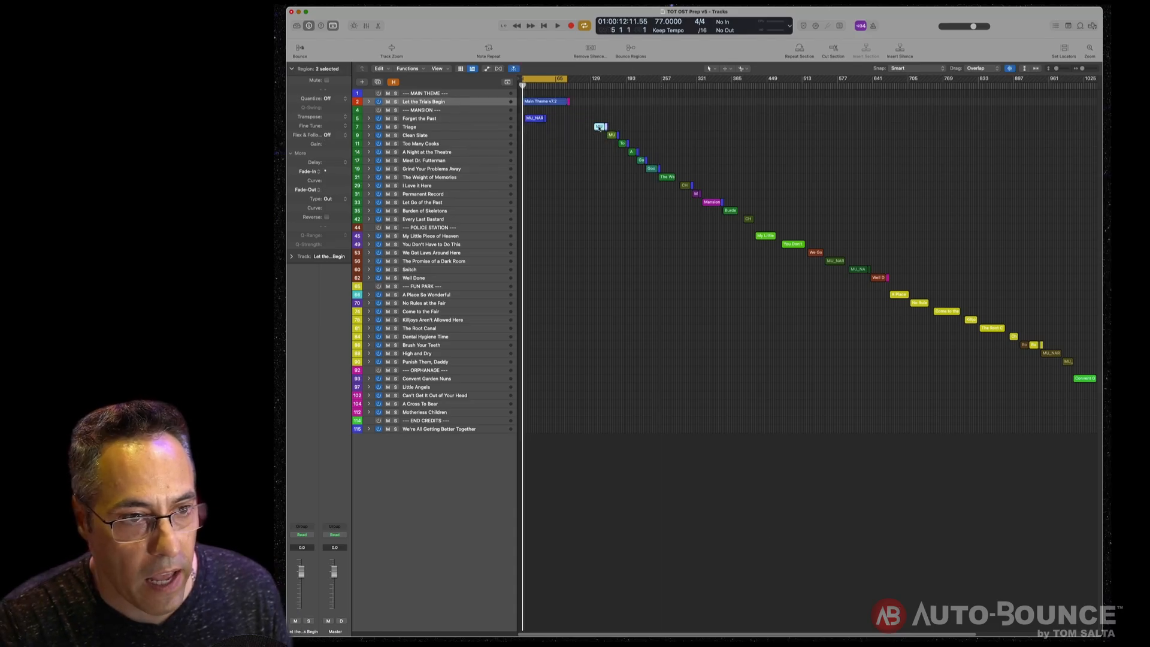
pyautogui.moveTo(601, 126); pyautogui.dragTo(529, 126)
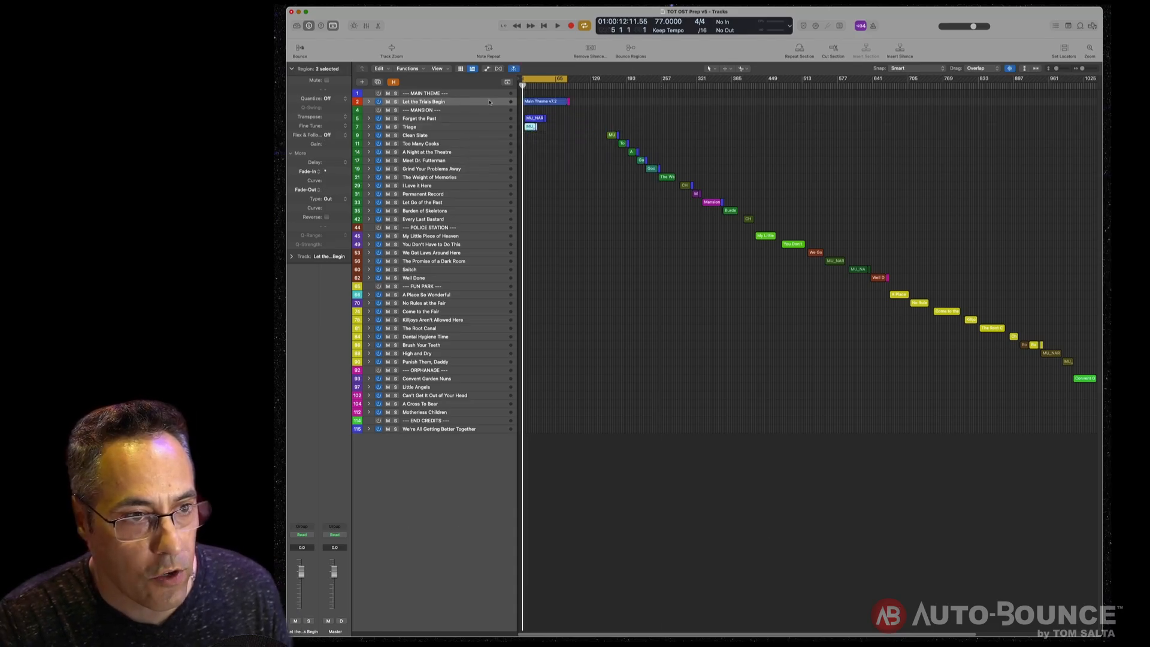
# - Solo the Let the Trials Begin track and try a manual 44100 Hz bounce named after the cue, cancelling it
pyautogui.click(490, 102)
pyautogui.hotkey('ctrl', 's')
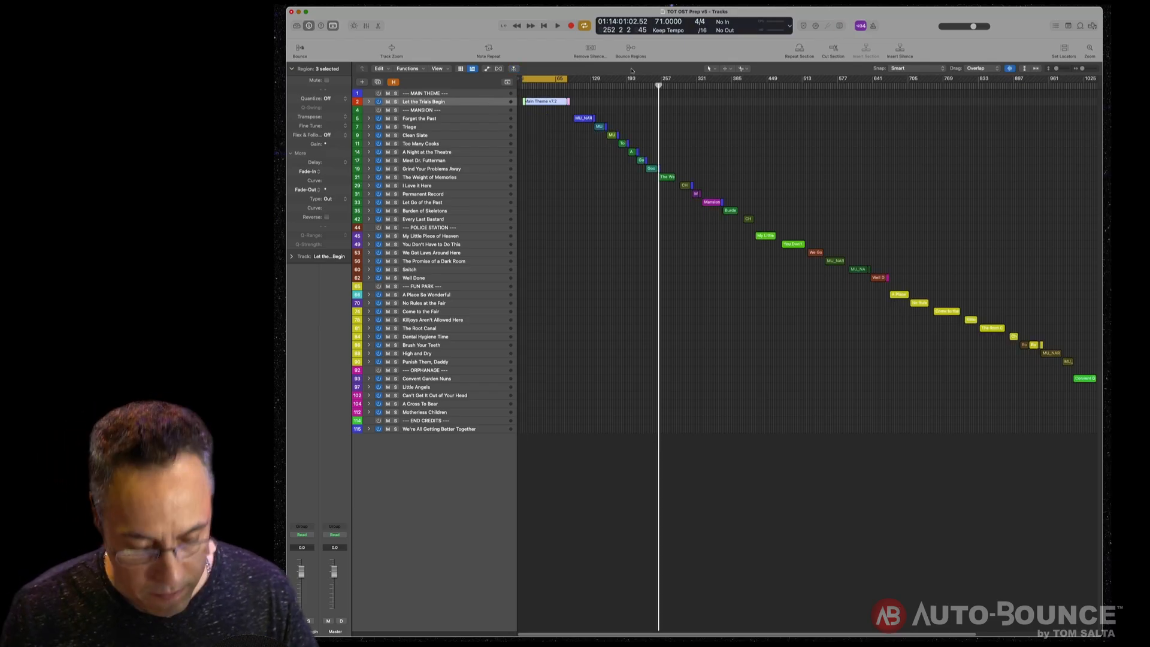
pyautogui.press('super+b')
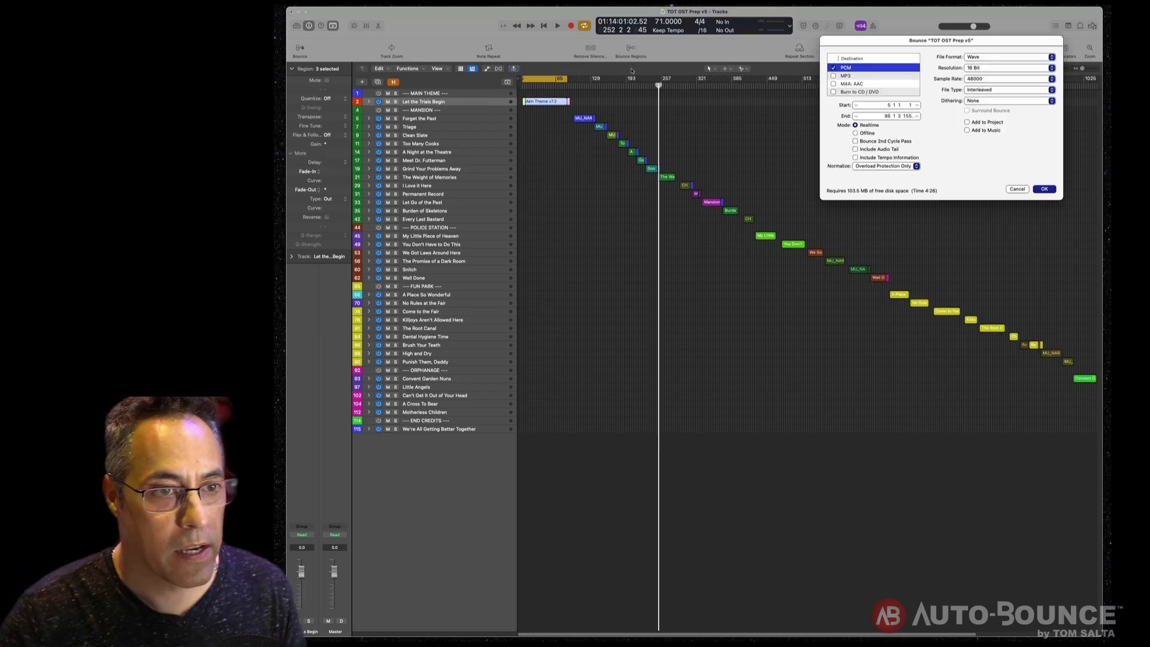
pyautogui.click(1004, 80)
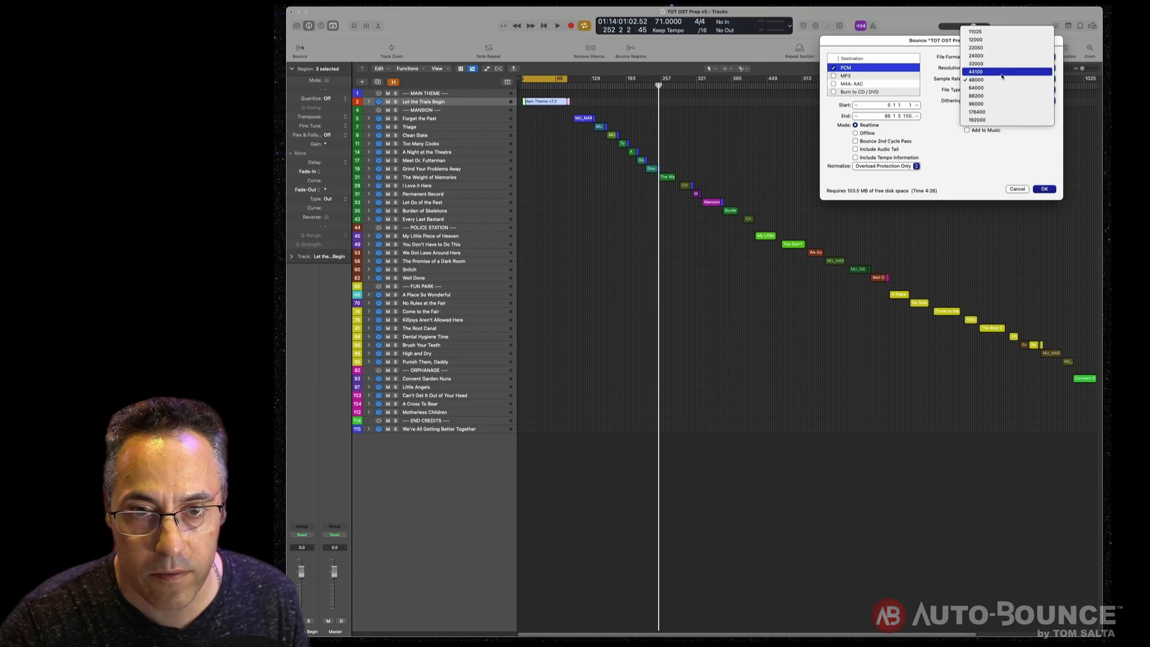
pyautogui.click(1003, 72)
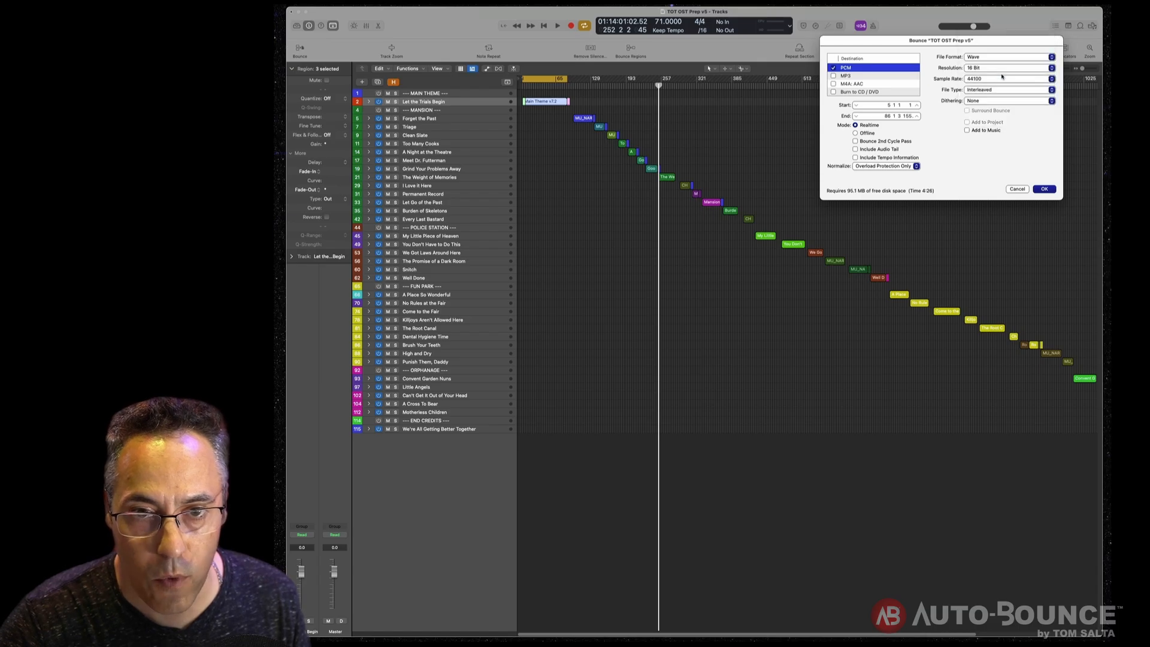
pyautogui.click(1042, 190)
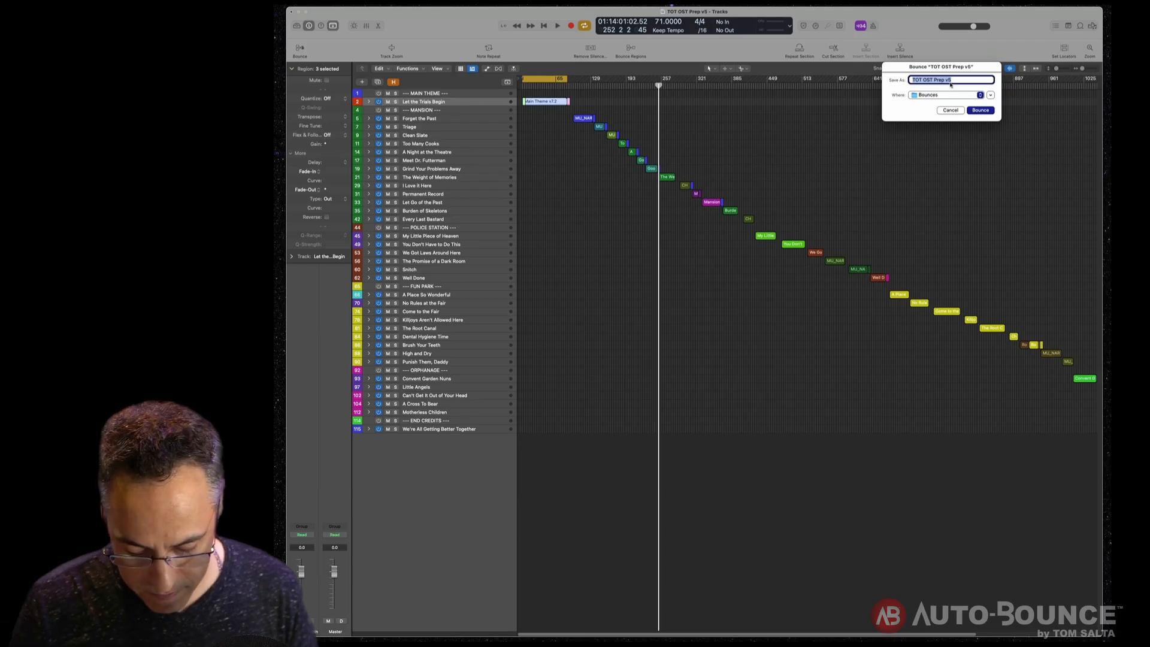
pyautogui.write('LET THE TRIALS')
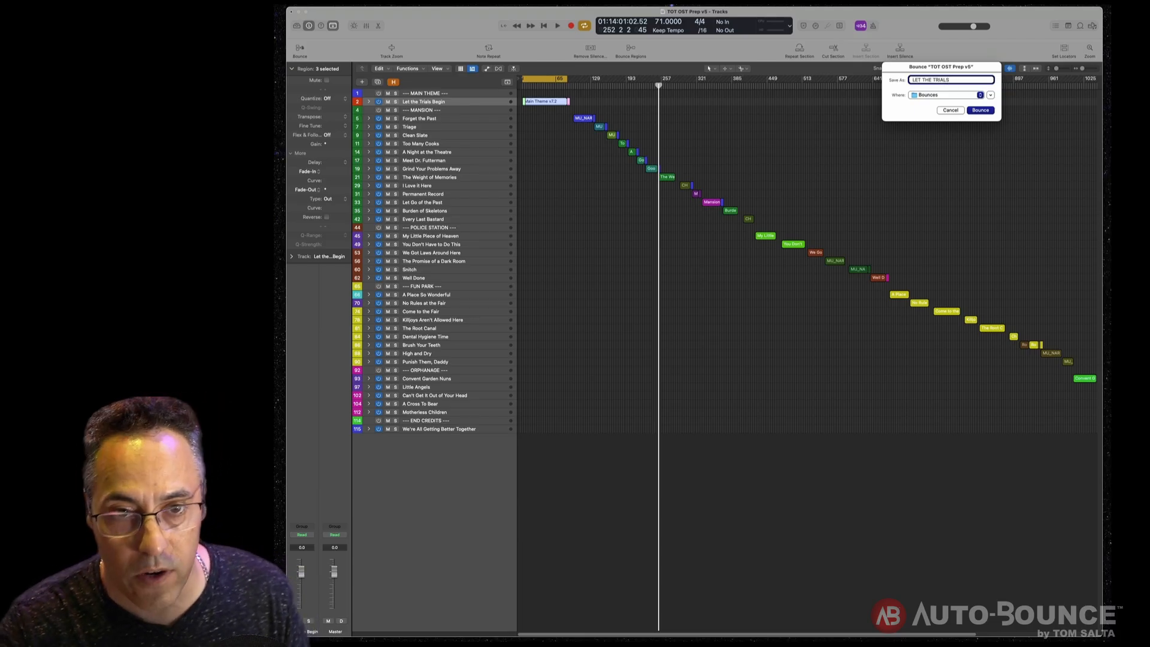
pyautogui.press('super+a')
pyautogui.write('L')
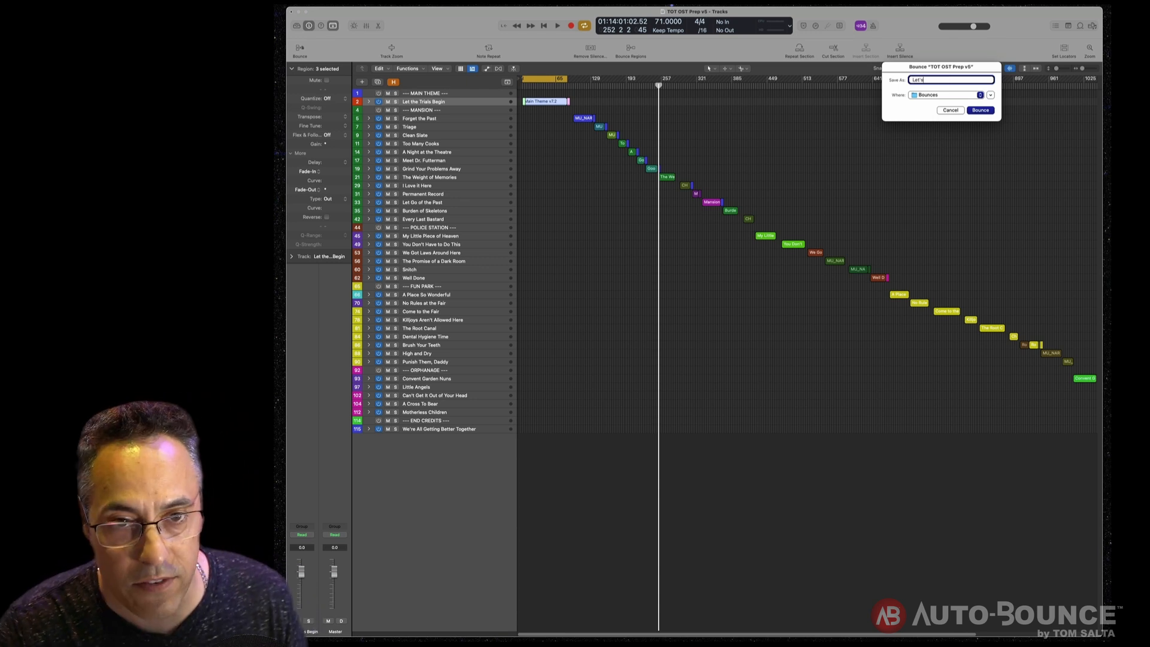
pyautogui.click(951, 111)
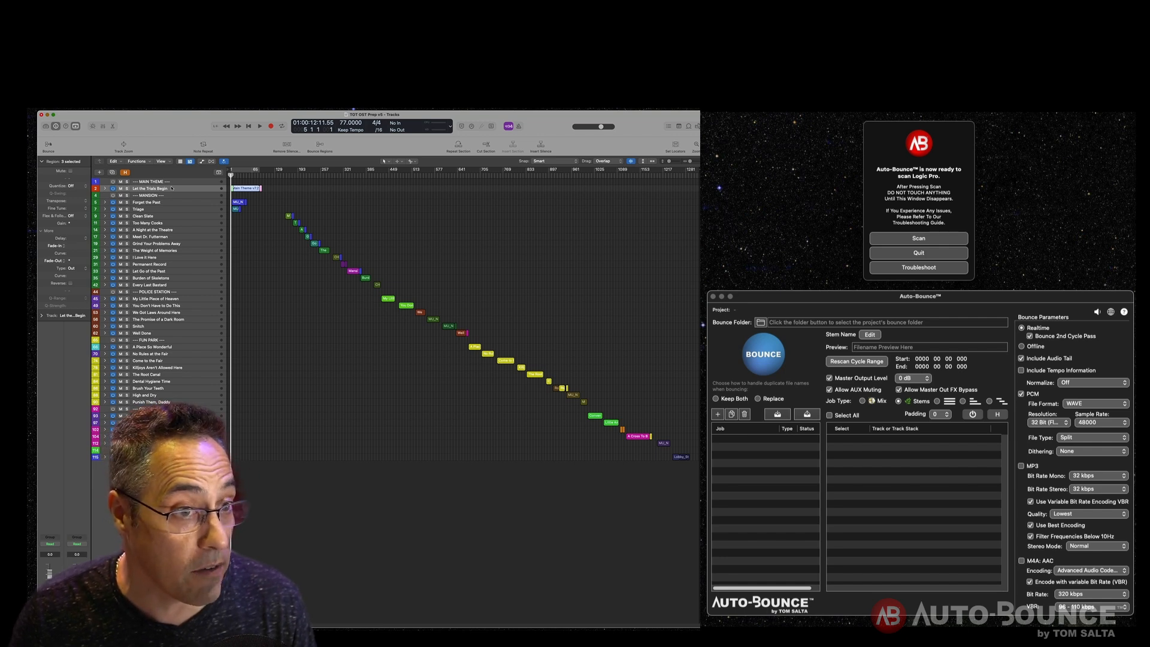
# - Step down through the cue tracks, selecting each one in turn
pyautogui.press('Down')
pyautogui.press('Down')
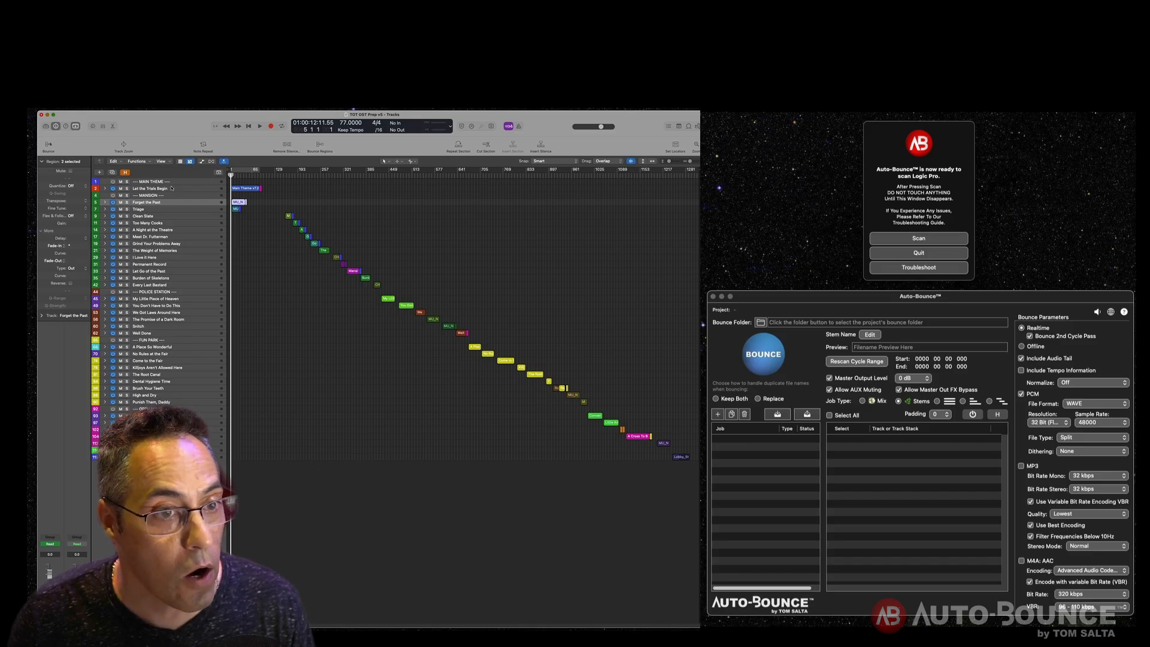
pyautogui.press('Down')
pyautogui.press('Down')
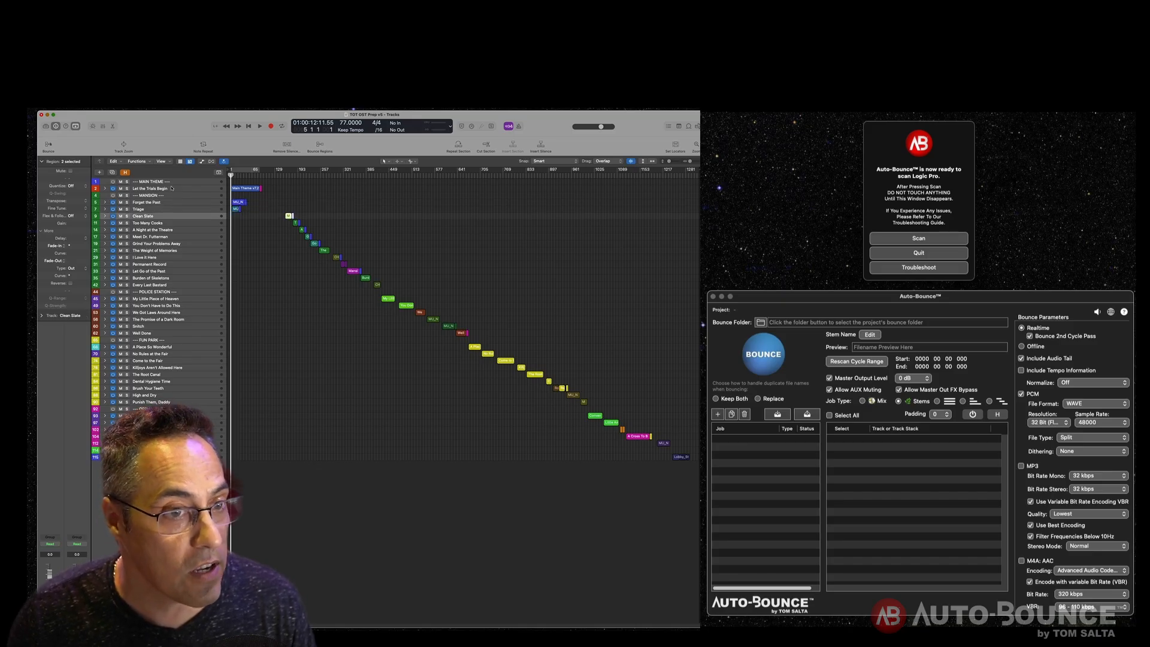
pyautogui.press('Down')
pyautogui.press('Down')
pyautogui.press('Down')
pyautogui.press('Down')
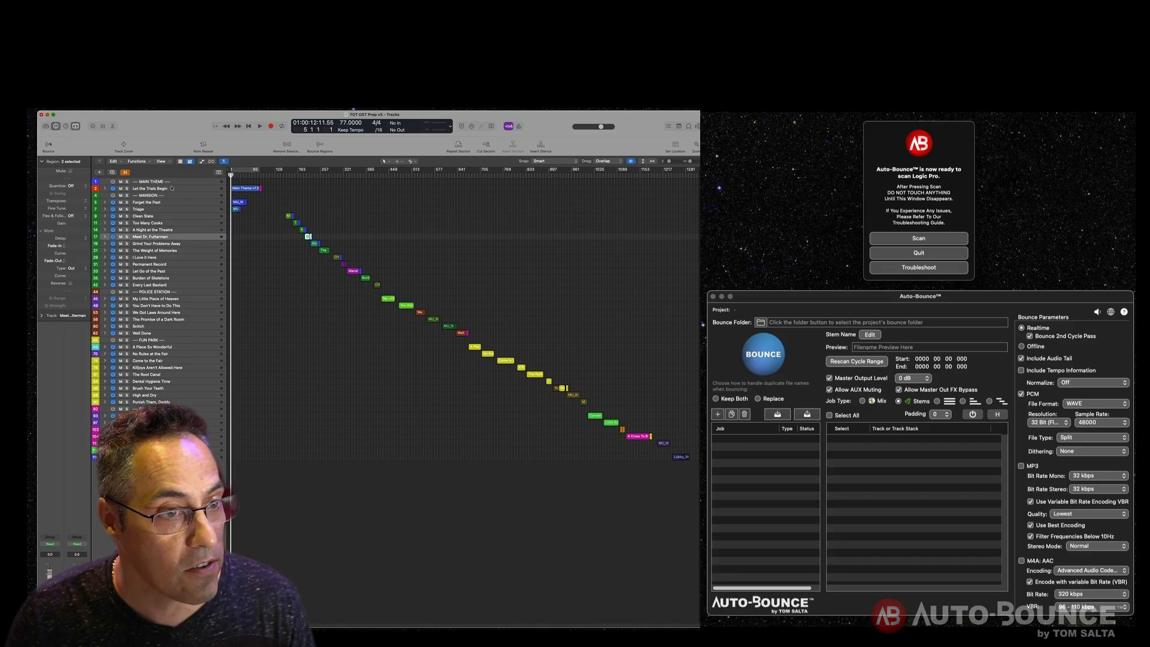
pyautogui.press('Down')
pyautogui.press('Down')
pyautogui.press('Down')
pyautogui.press('Down')
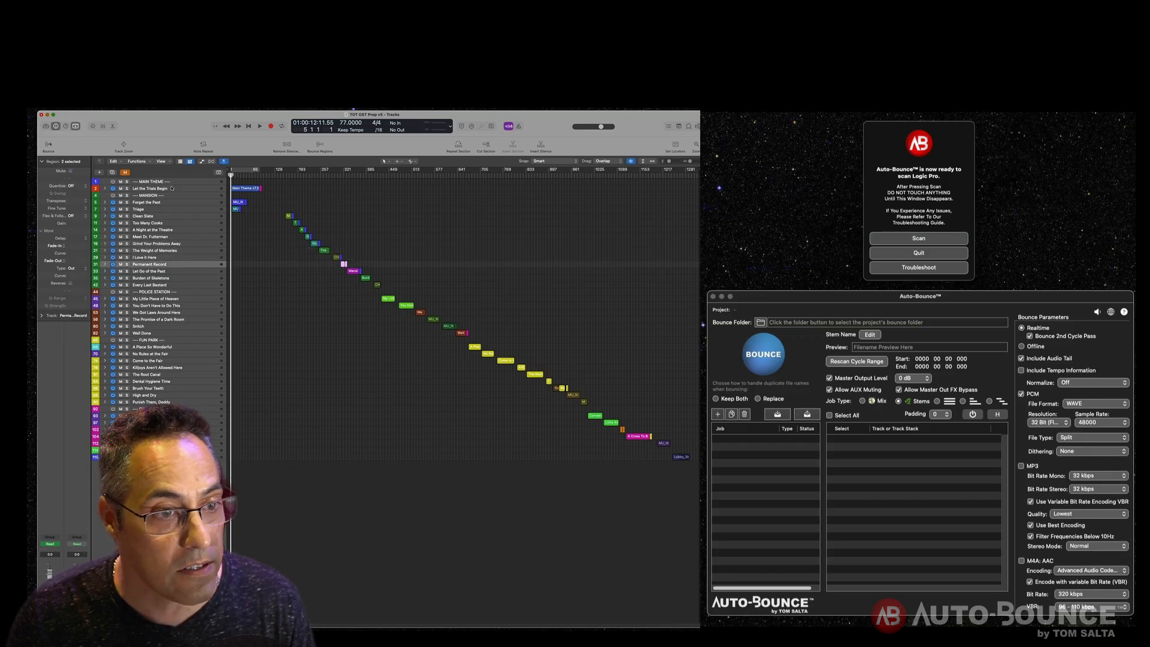
pyautogui.press('Down')
pyautogui.press('Down')
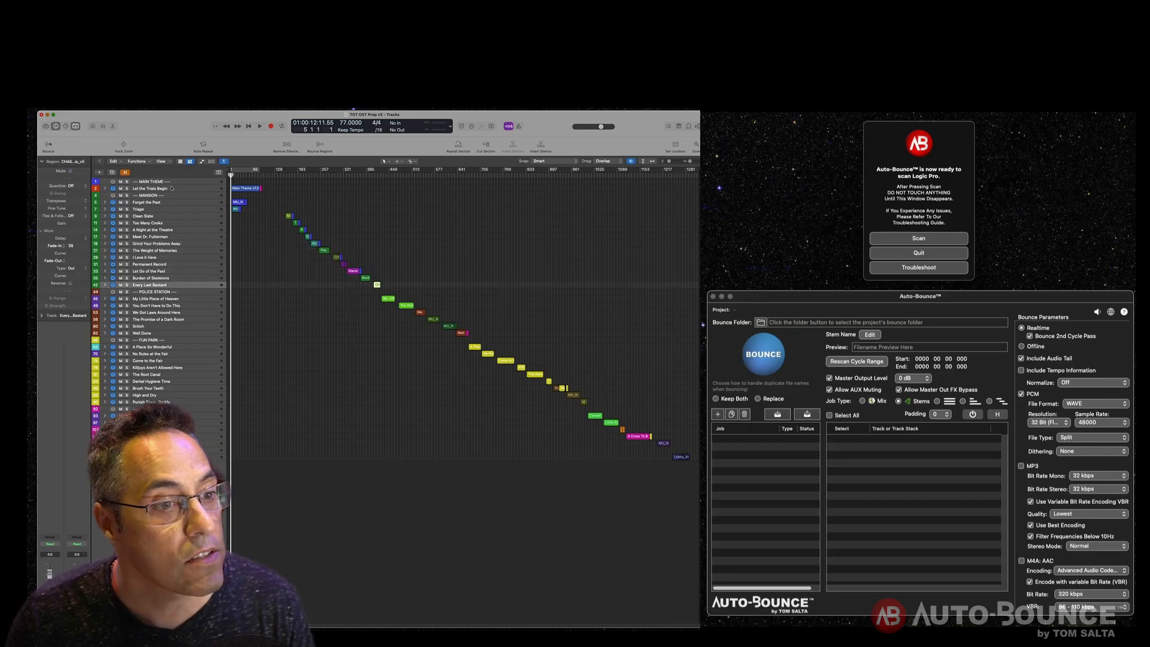
pyautogui.press('Down')
pyautogui.press('Down')
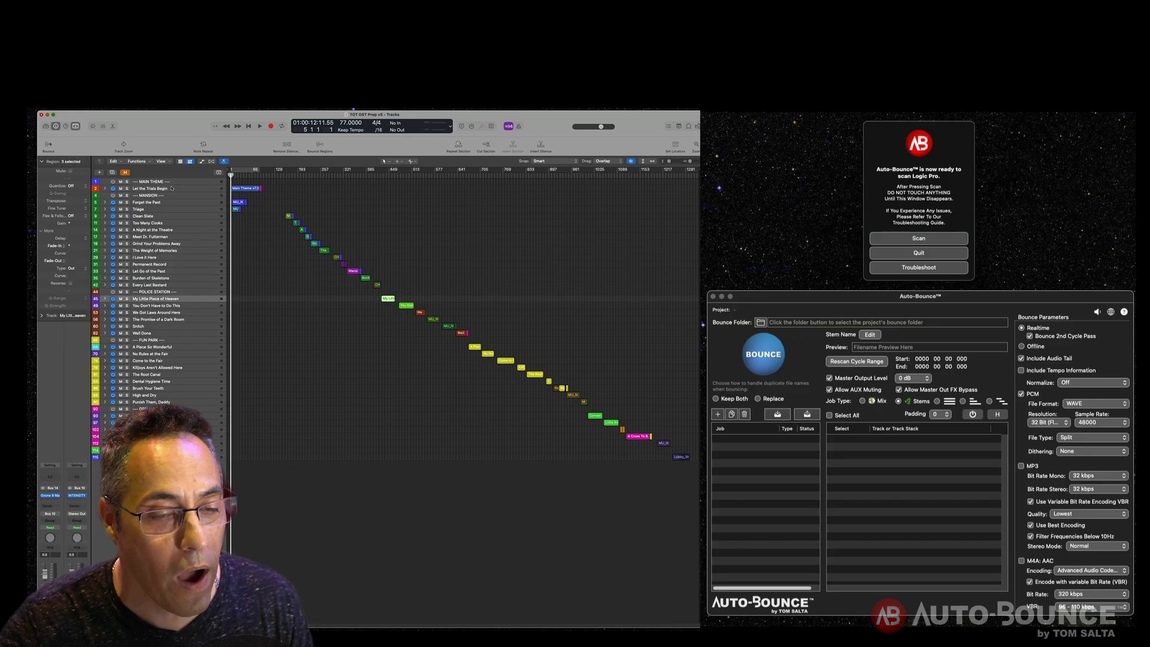
# - Switch to Auto-Bounce and scan the Logic Pro project to load its track stacks
pyautogui.click(928, 241)
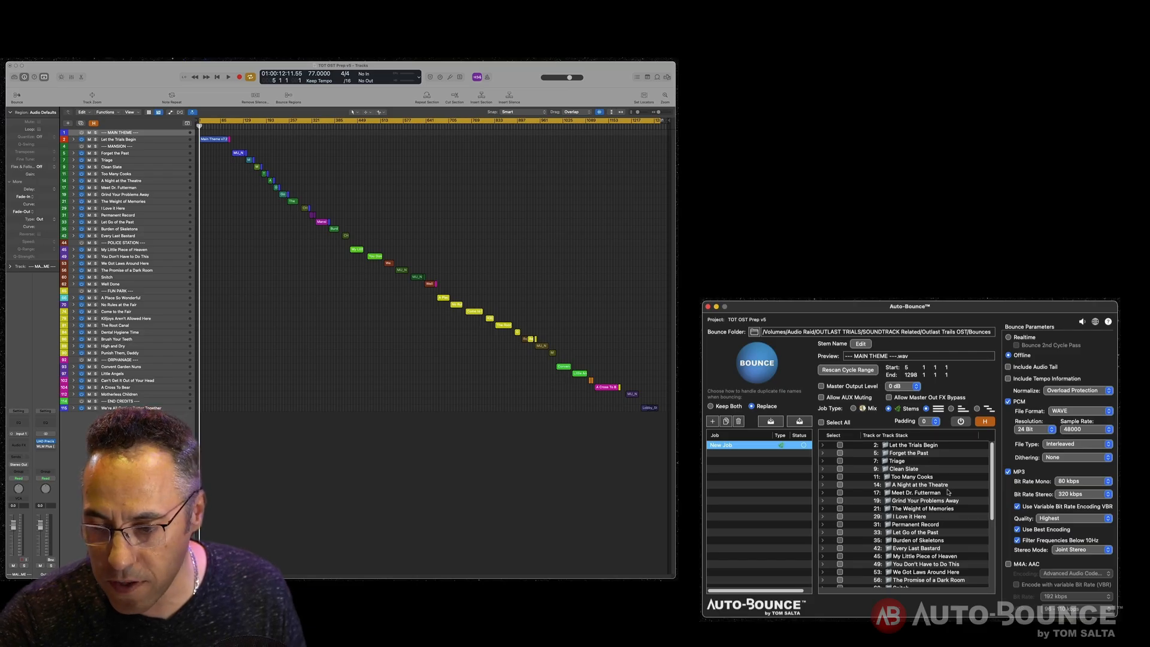
pyautogui.moveTo(992, 476)
pyautogui.mouseDown()
pyautogui.moveTo(990, 555)
pyautogui.moveTo(992, 473)
pyautogui.mouseUp()
pyautogui.click(961, 421)
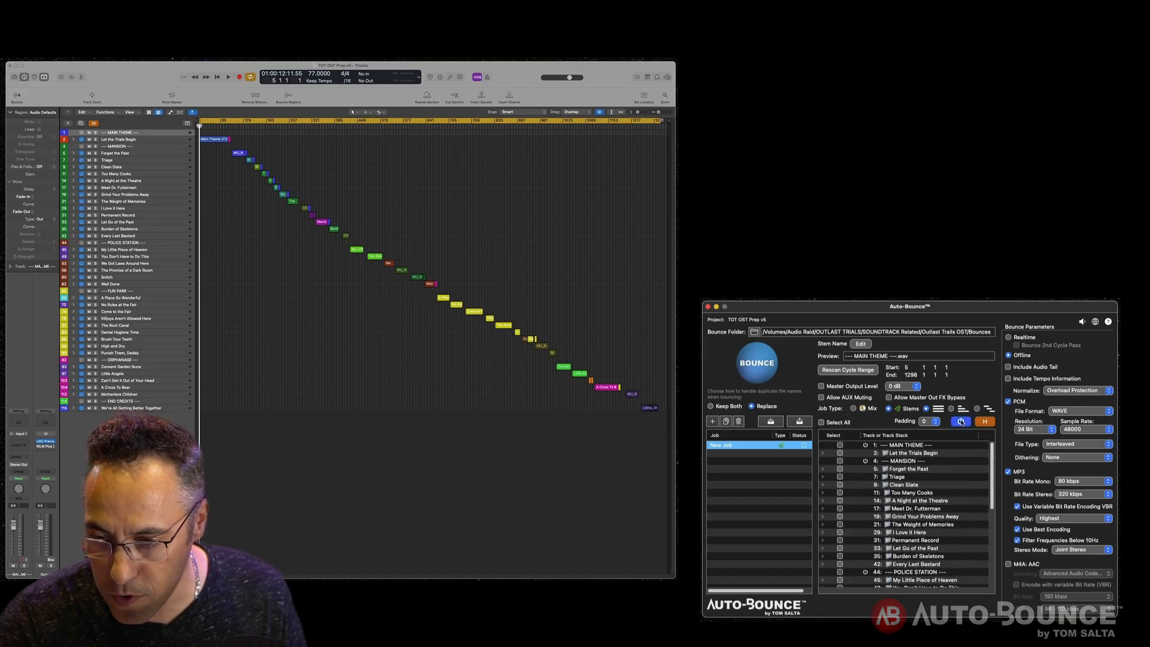
pyautogui.click(961, 422)
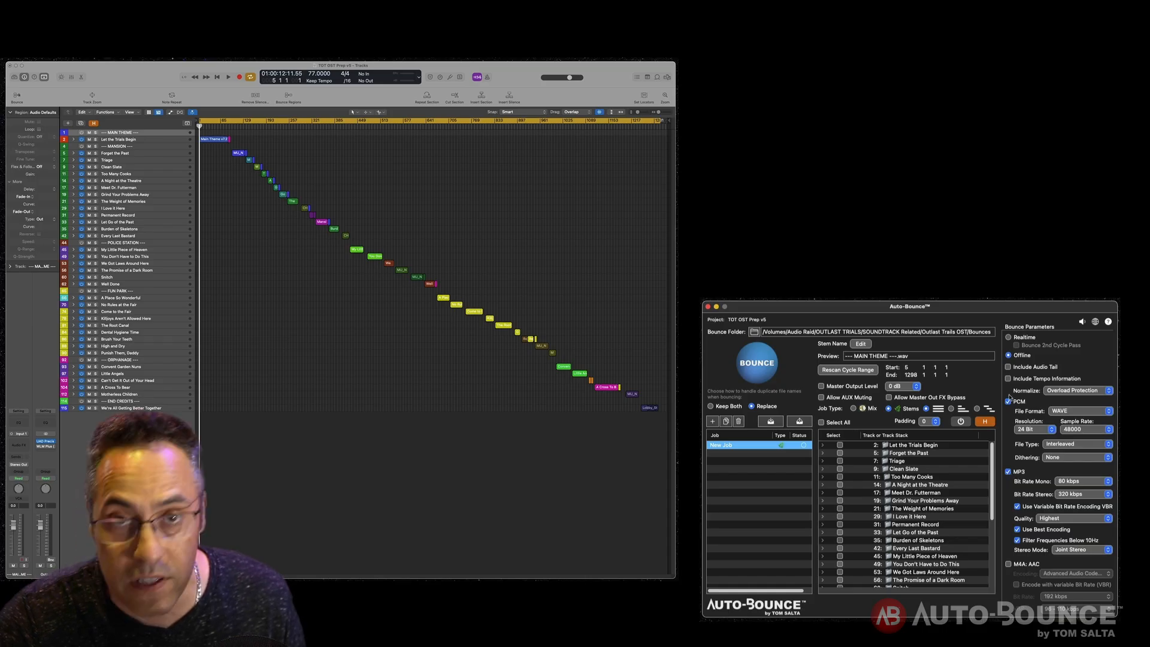
# - Rename the new Auto-Bounce job as TOT OST 48k 24bit
pyautogui.doubleClick(725, 445)
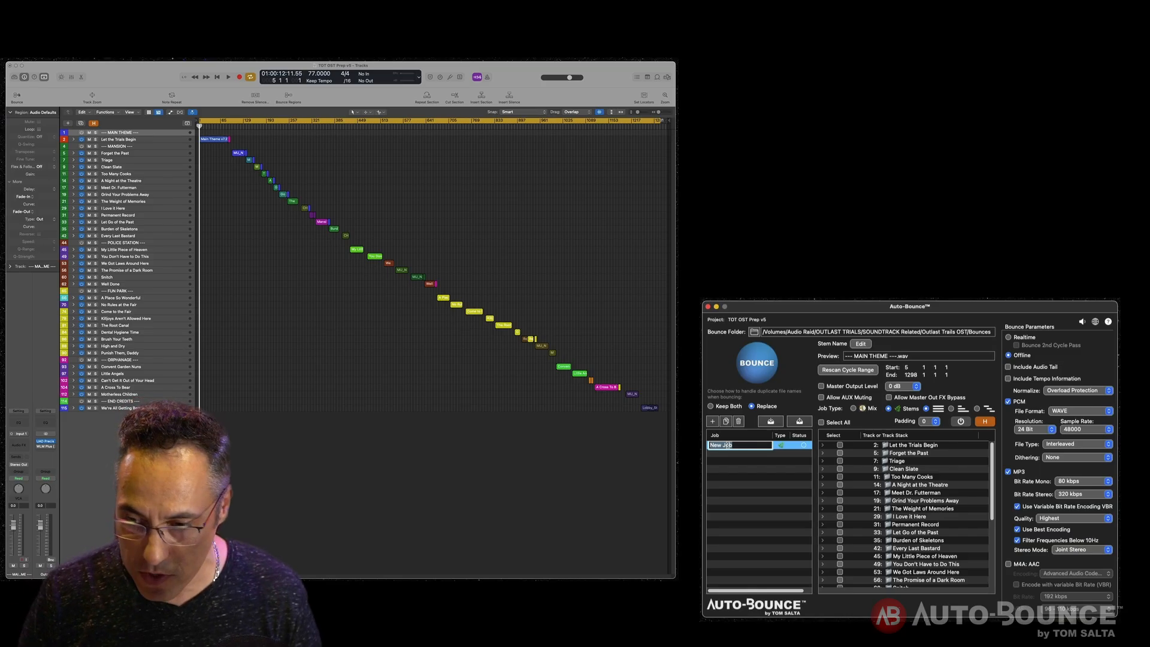
pyautogui.write('TOT OST')
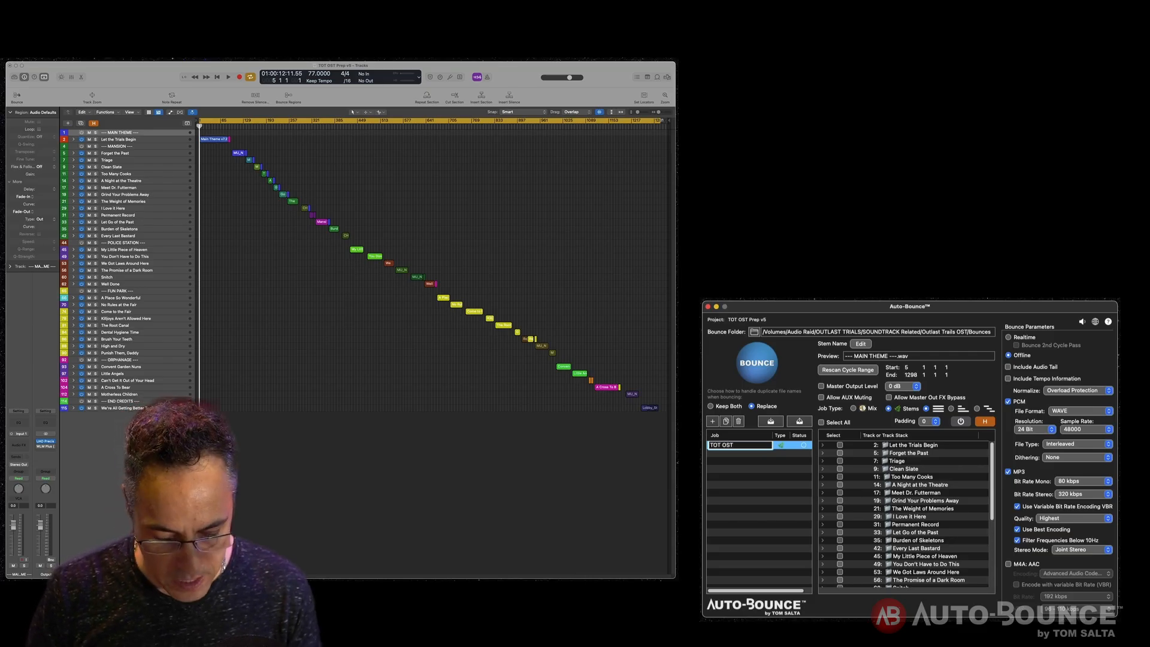
pyautogui.write(' 48k')
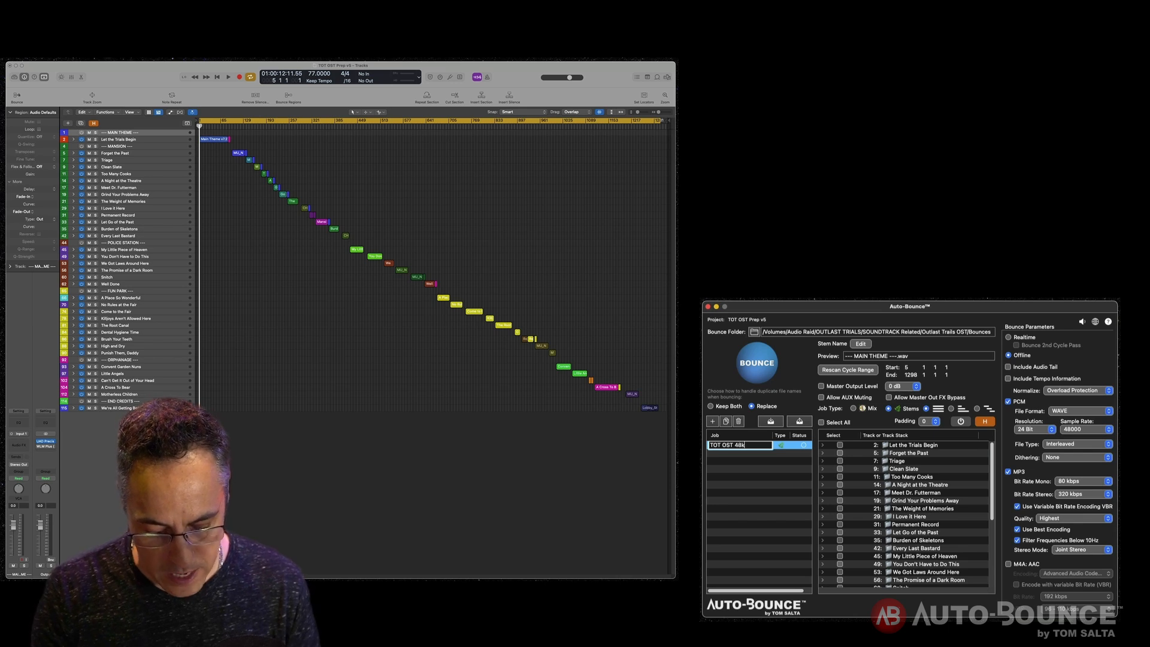
pyautogui.write(' 24bit')
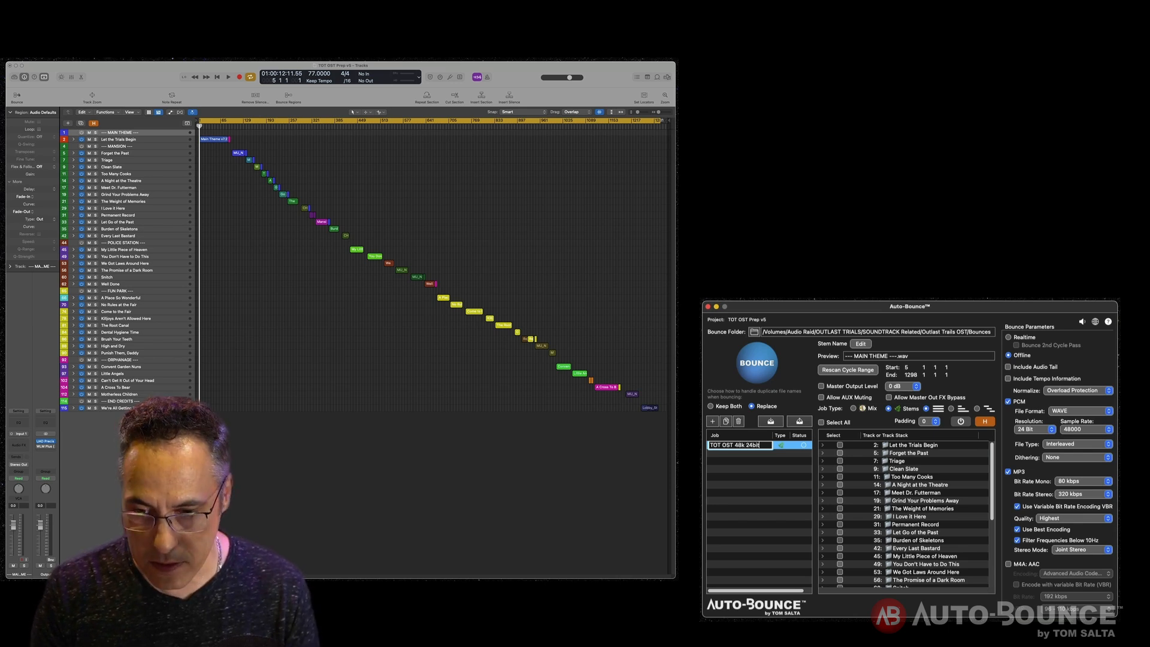
pyautogui.press('Return')
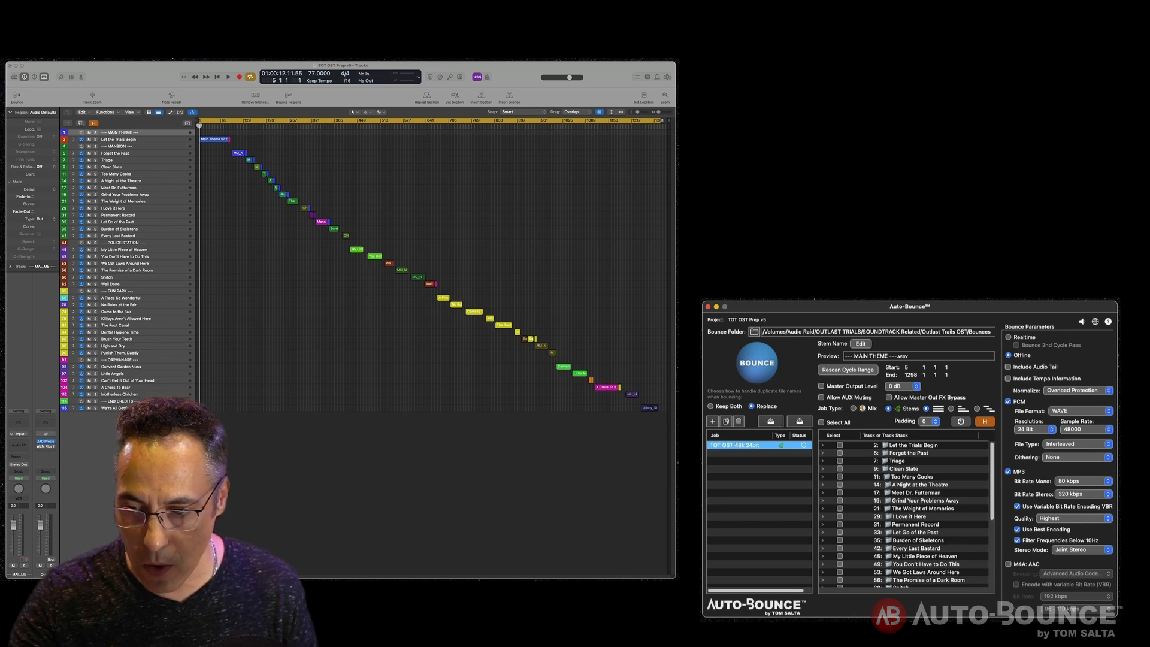
# - Select all track stacks for the job and duplicate the job
pyautogui.click(822, 423)
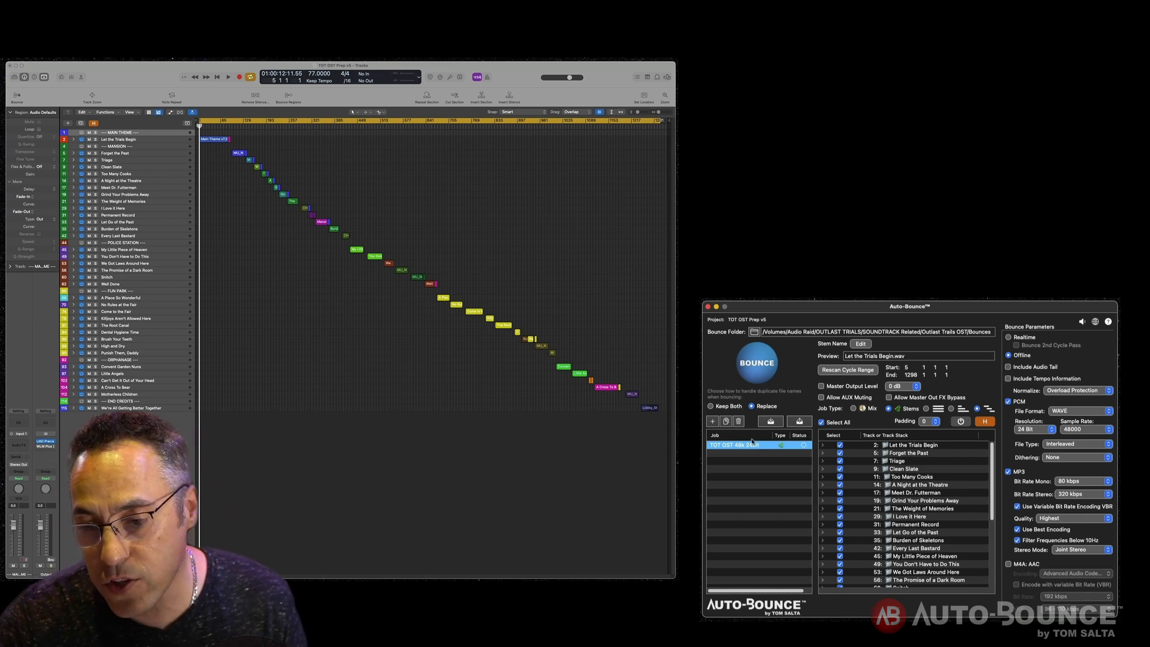
pyautogui.click(726, 422)
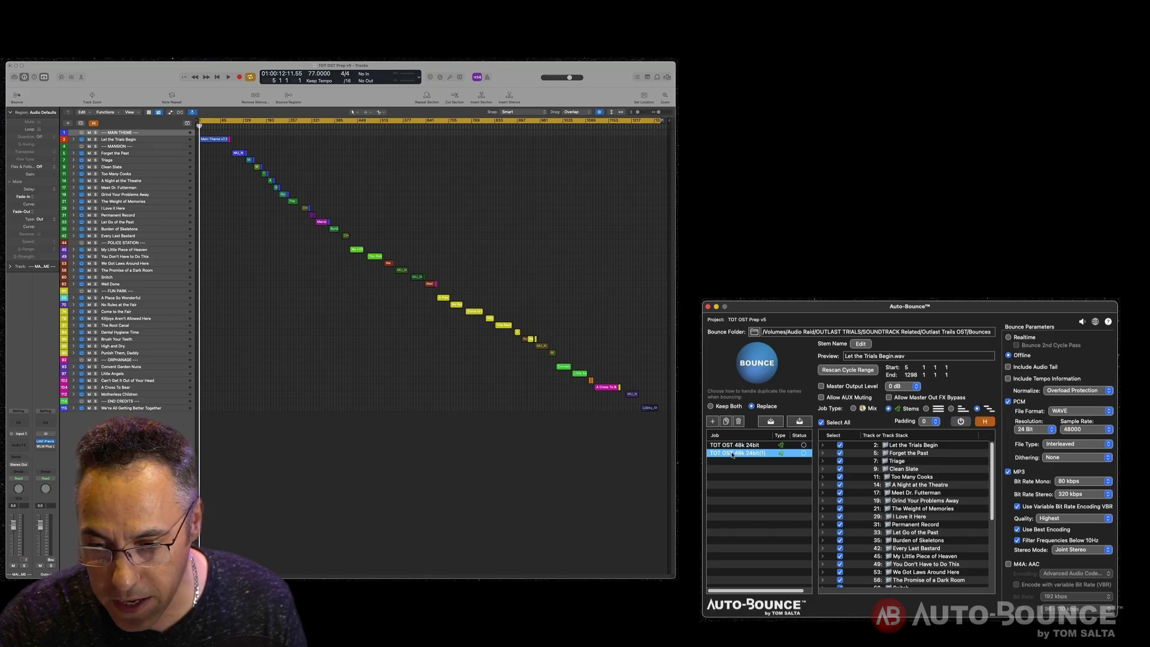
# - Rename the duplicated job as TOT OST 44k 16bit
pyautogui.doubleClick(733, 454)
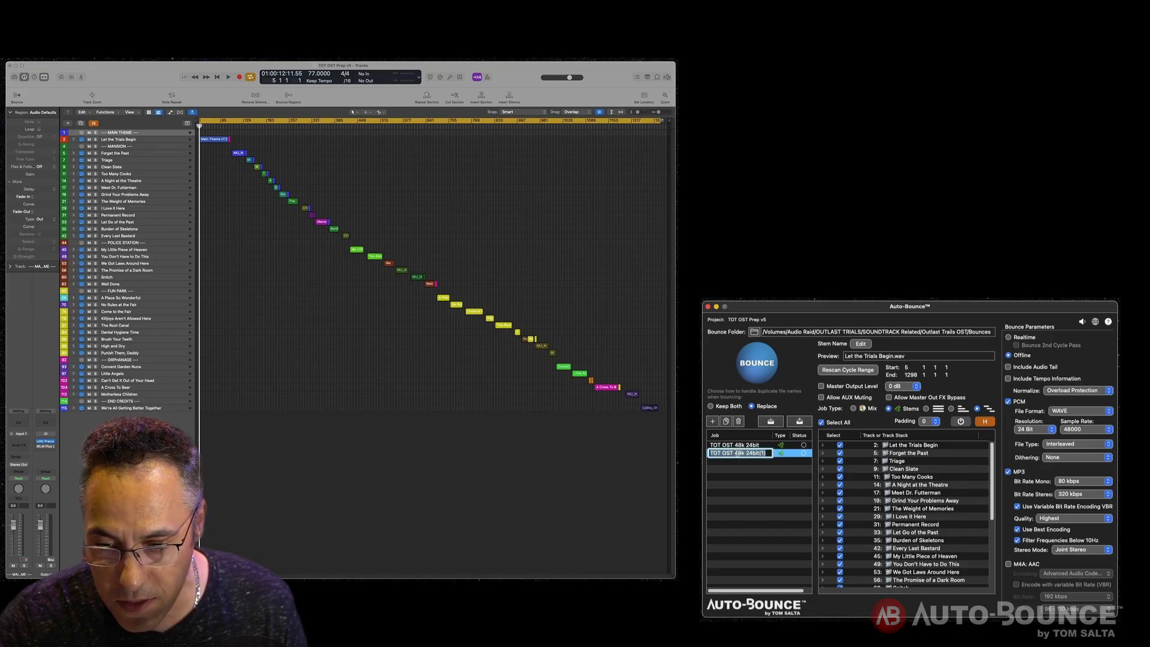
pyautogui.click(742, 453)
pyautogui.press('BackSpace')
pyautogui.write('4')
pyautogui.click(753, 453)
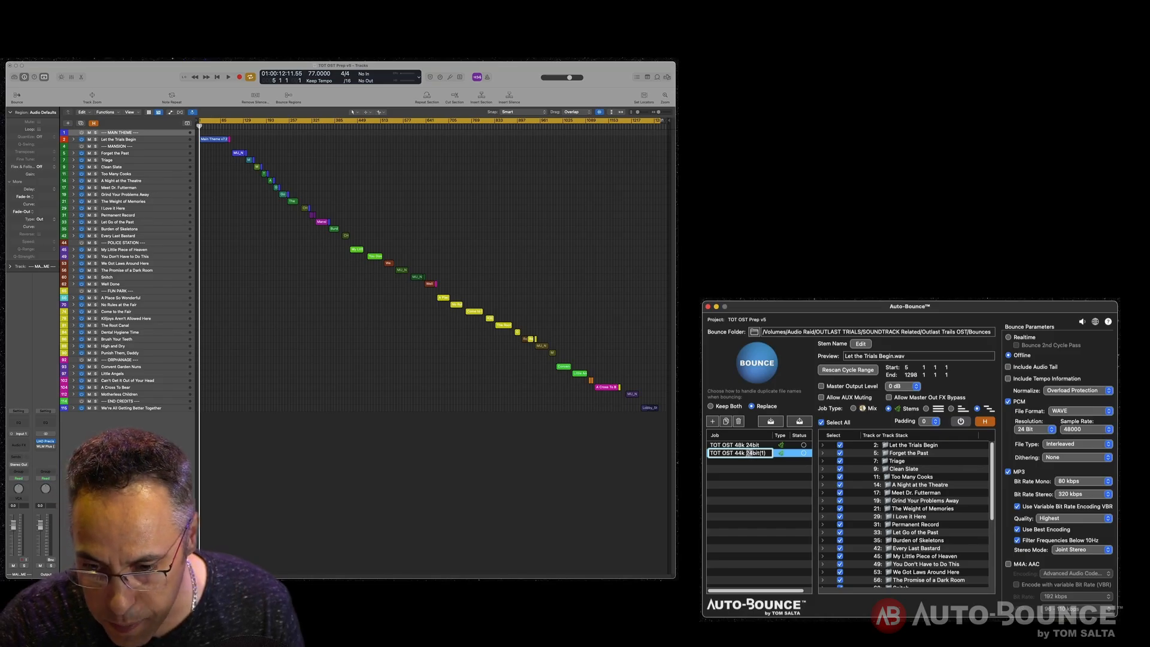
pyautogui.press('BackSpace')
pyautogui.press('BackSpace')
pyautogui.write('16')
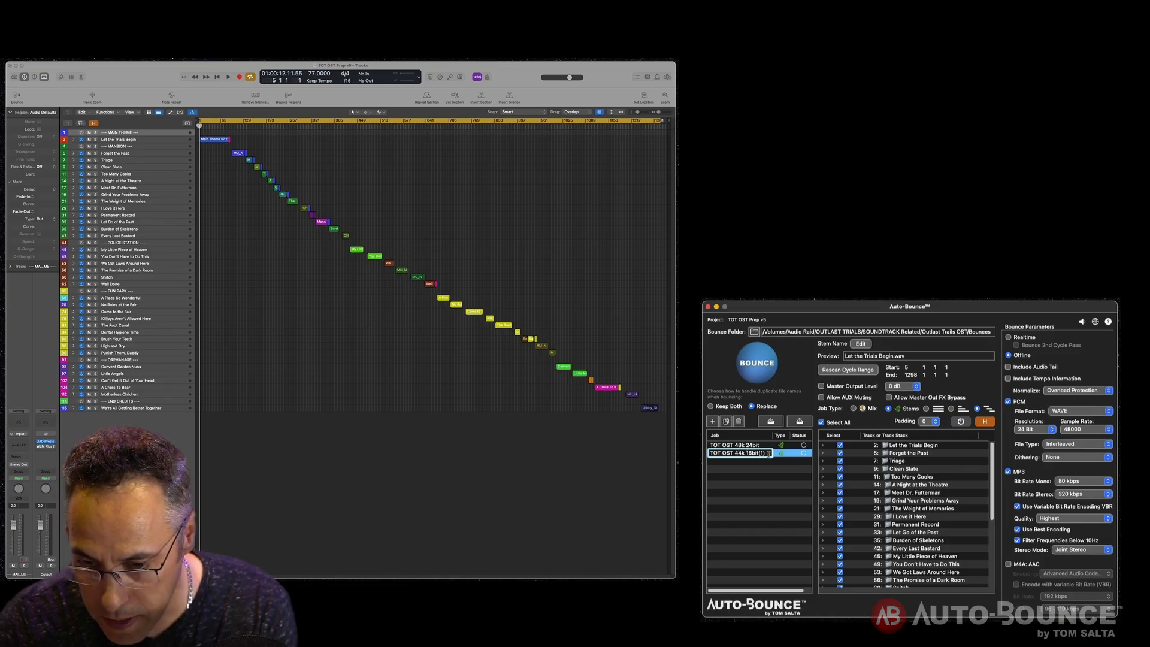
pyautogui.click(769, 454)
pyautogui.press('BackSpace')
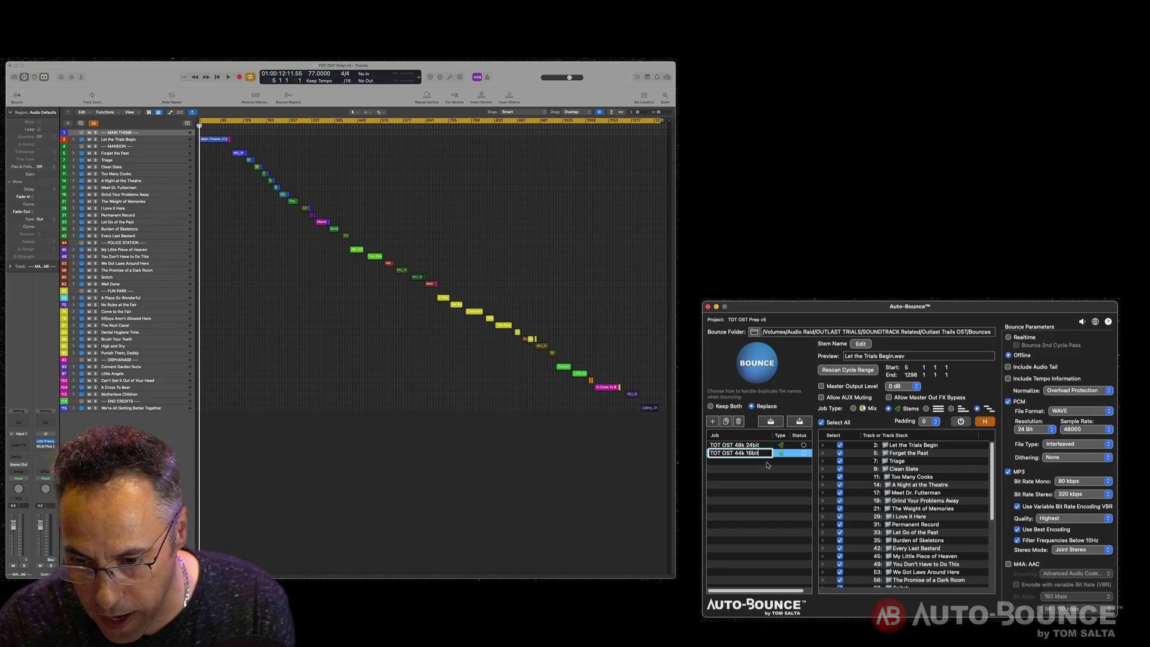
pyautogui.press('Return')
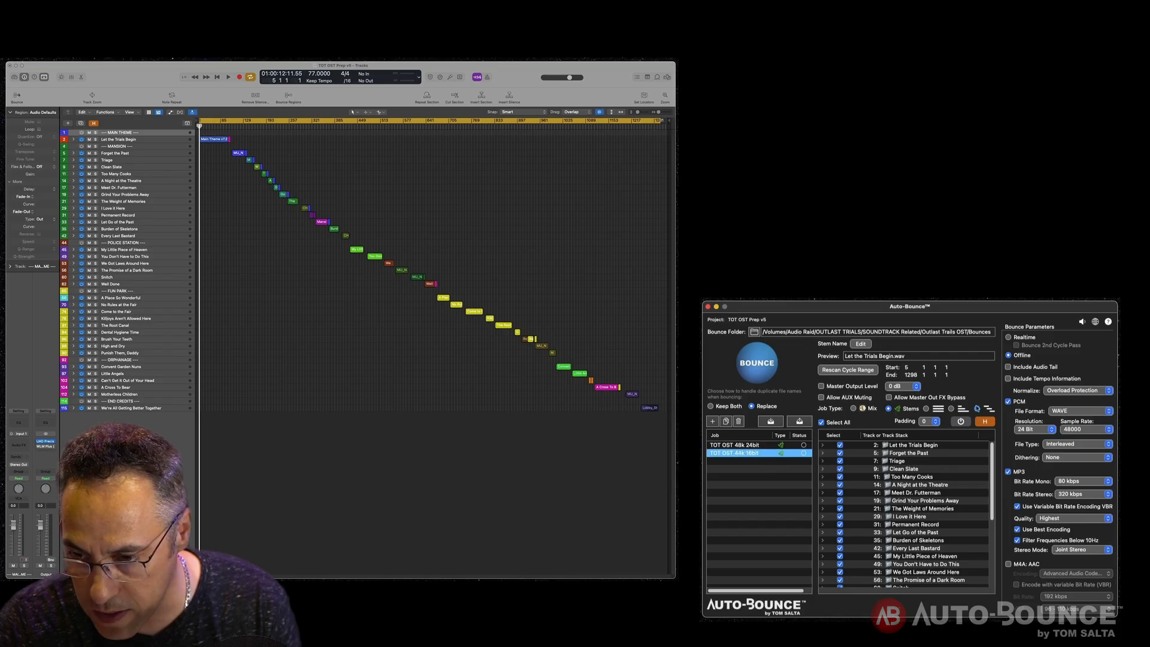
# - Set the 44k job's PCM resolution to 16 Bit and sample rate to 44100, and turn off MP3 output
pyautogui.click(978, 410)
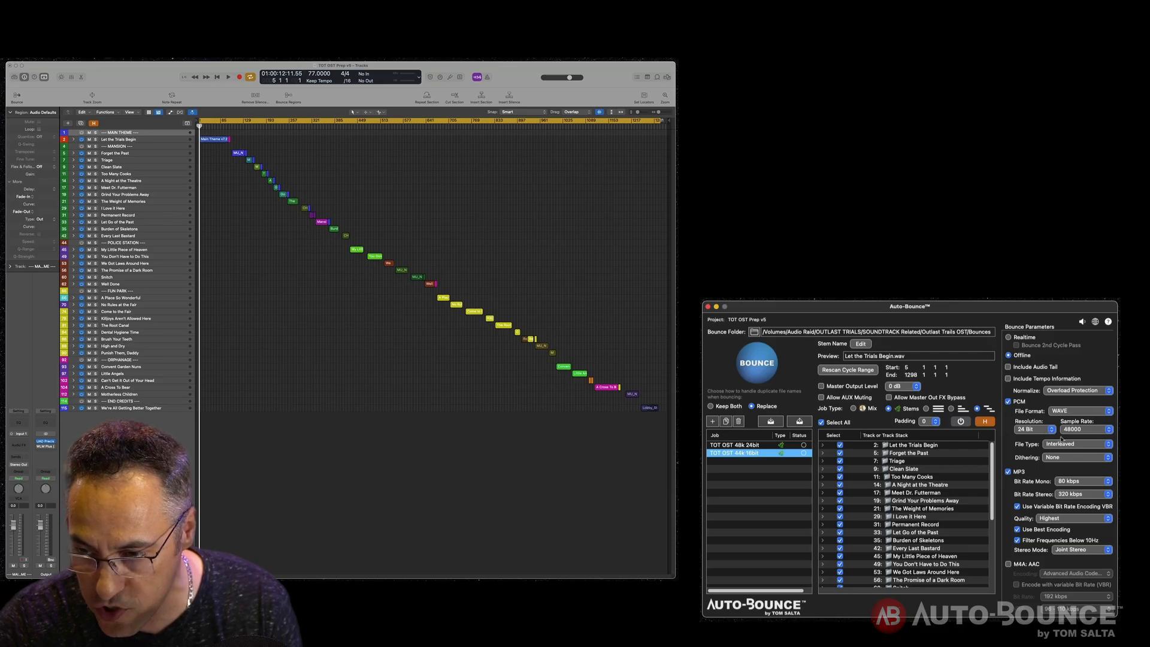
pyautogui.click(1030, 430)
pyautogui.click(1030, 418)
pyautogui.click(1070, 430)
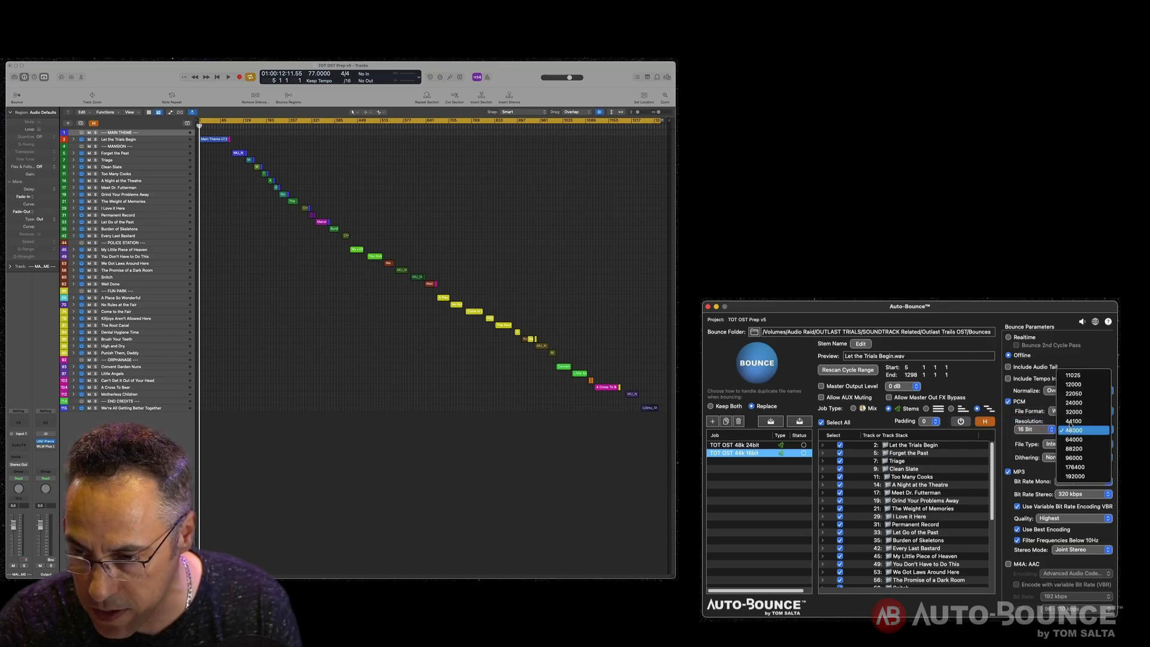
pyautogui.click(1072, 421)
pyautogui.click(1008, 472)
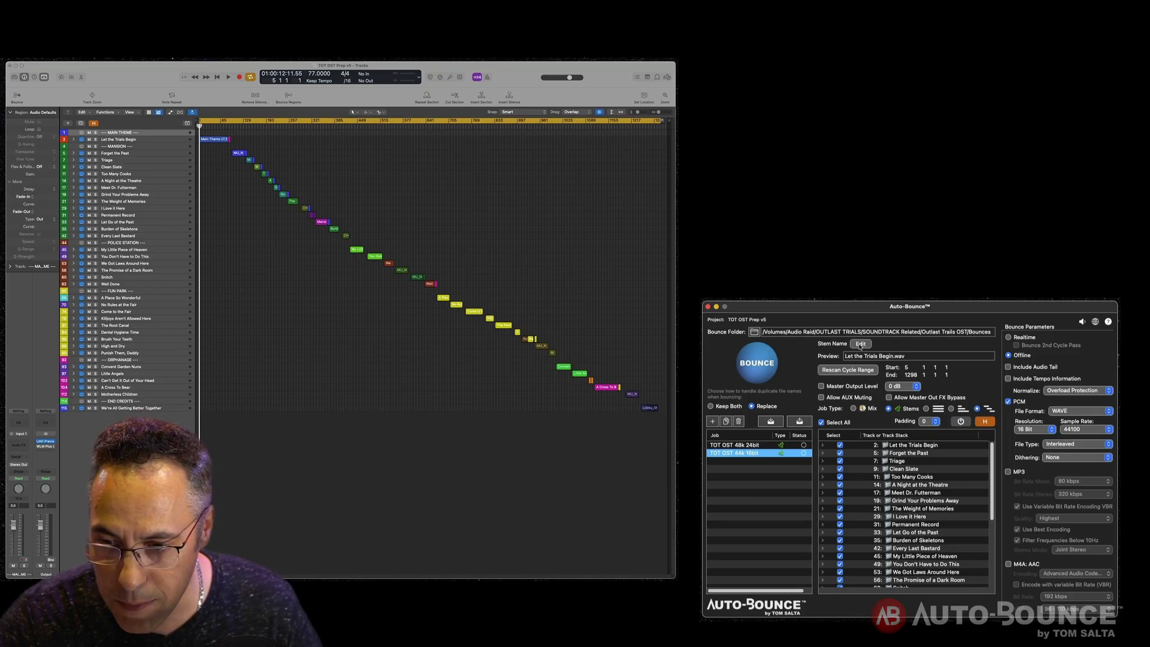
# - Change the stem name format to Sequence Number followed by Track Name, separated by a dash
pyautogui.click(860, 345)
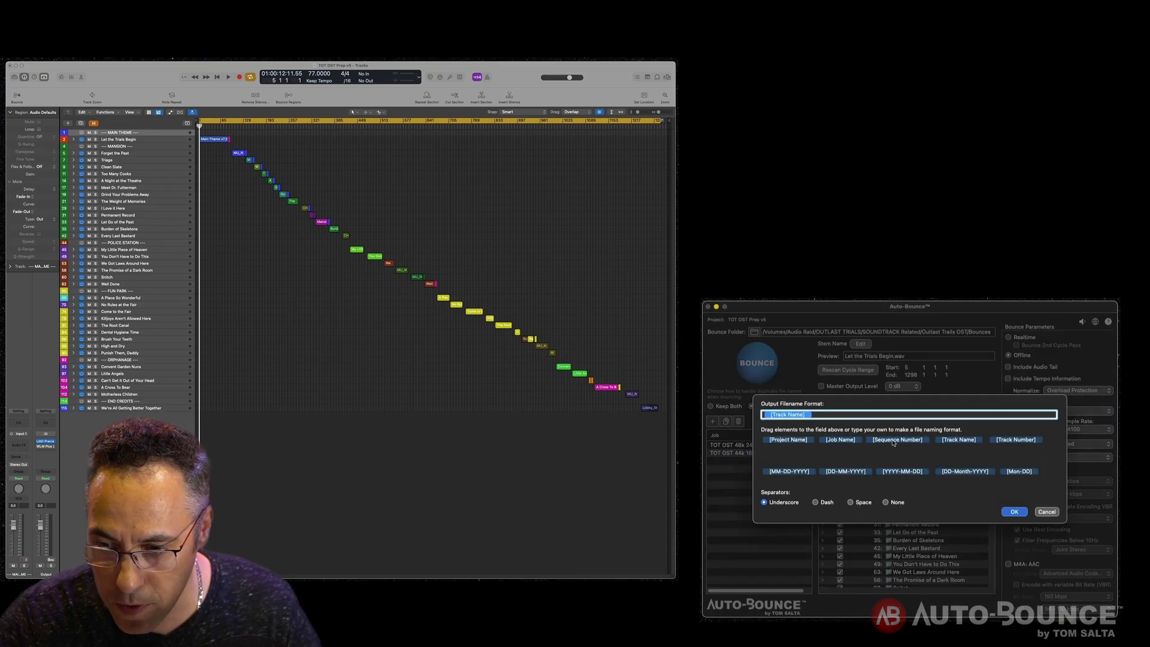
pyautogui.moveTo(894, 444); pyautogui.dragTo(770, 418)
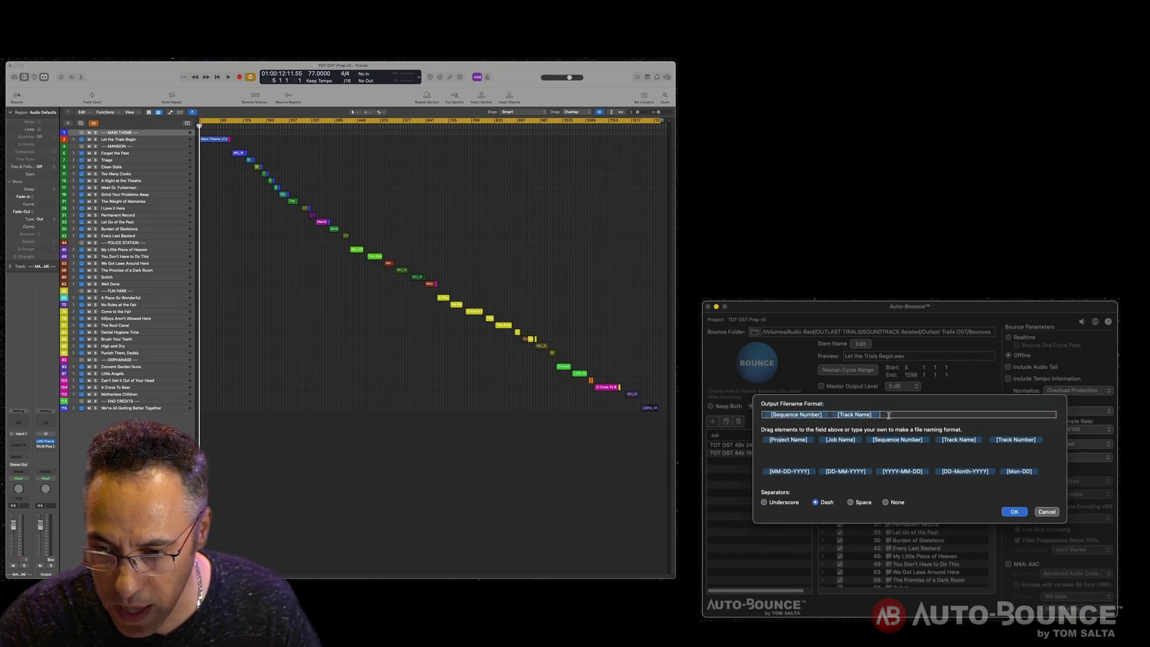
pyautogui.moveTo(887, 416); pyautogui.dragTo(774, 415)
pyautogui.press('super+c')
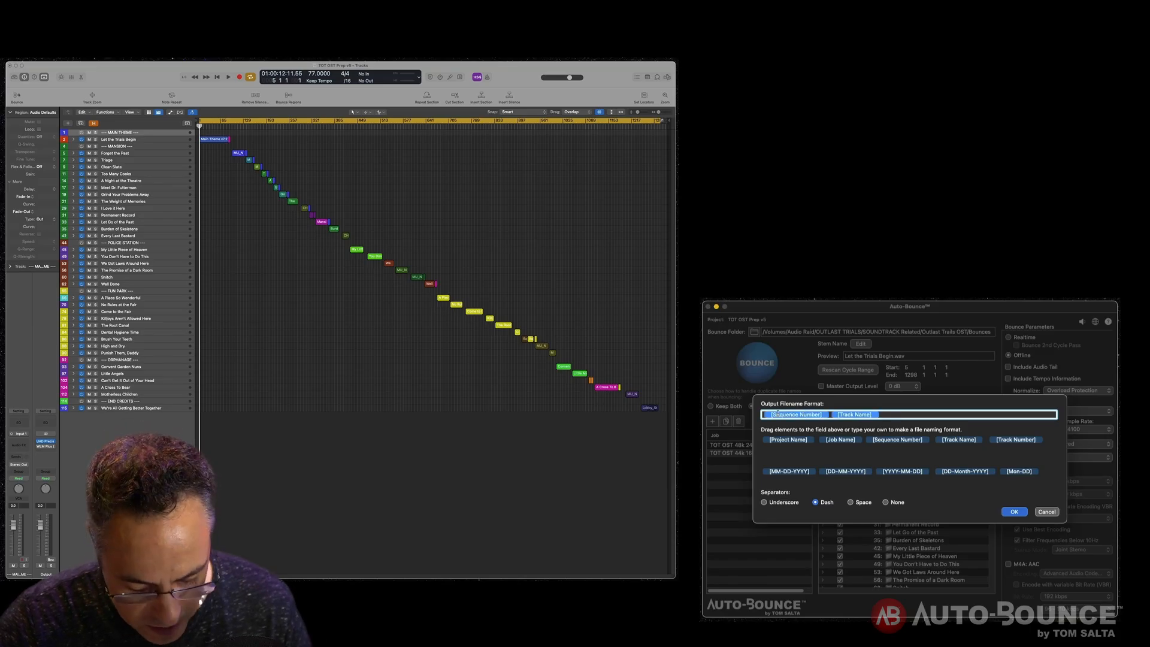
pyautogui.click(1015, 512)
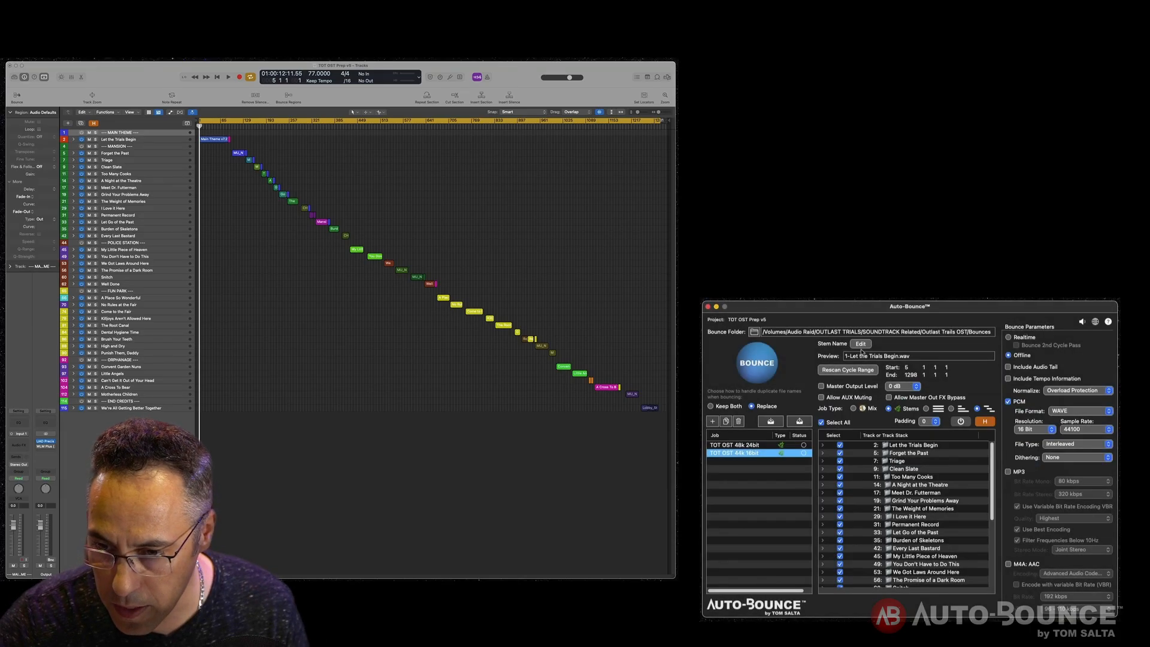
# - Apply the same Sequence Number–Track Name format with dash separator to the 48k 24bit job
pyautogui.click(762, 446)
pyautogui.click(861, 344)
pyautogui.moveTo(846, 414); pyautogui.dragTo(733, 424)
pyautogui.press('super+v')
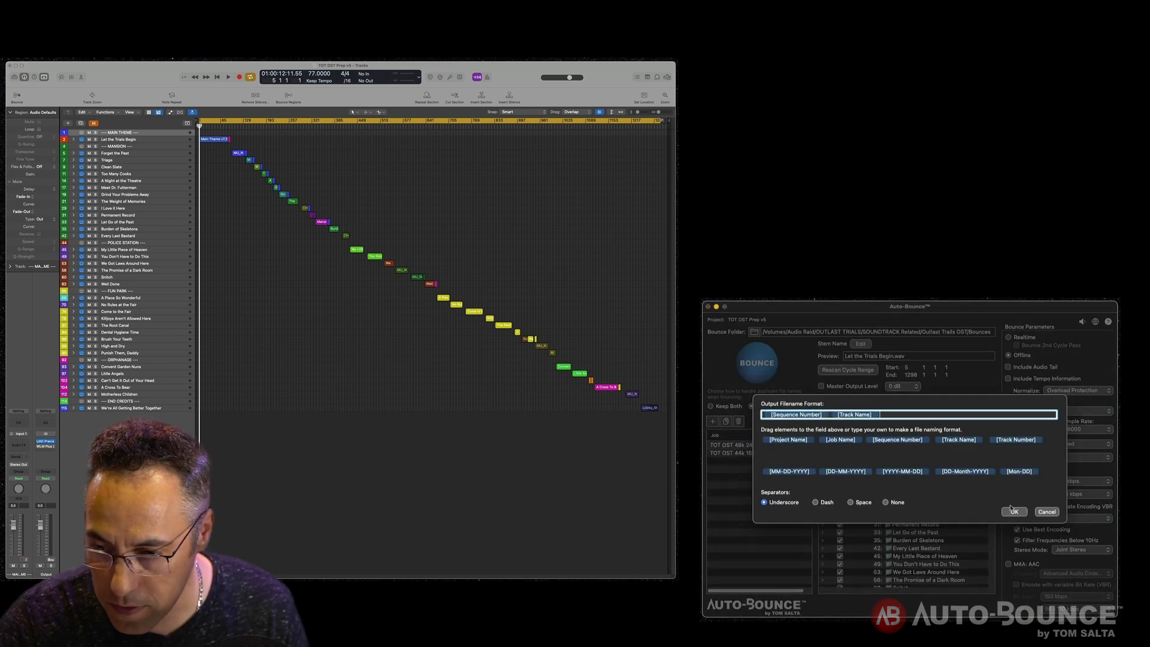
pyautogui.click(817, 502)
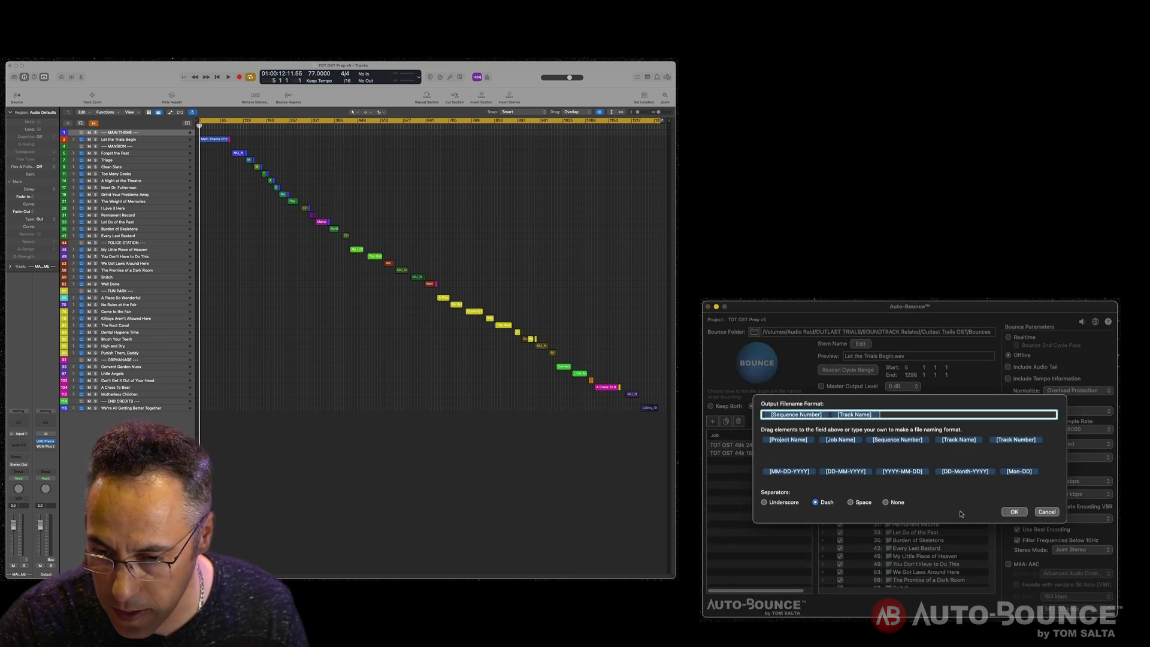
pyautogui.click(1015, 511)
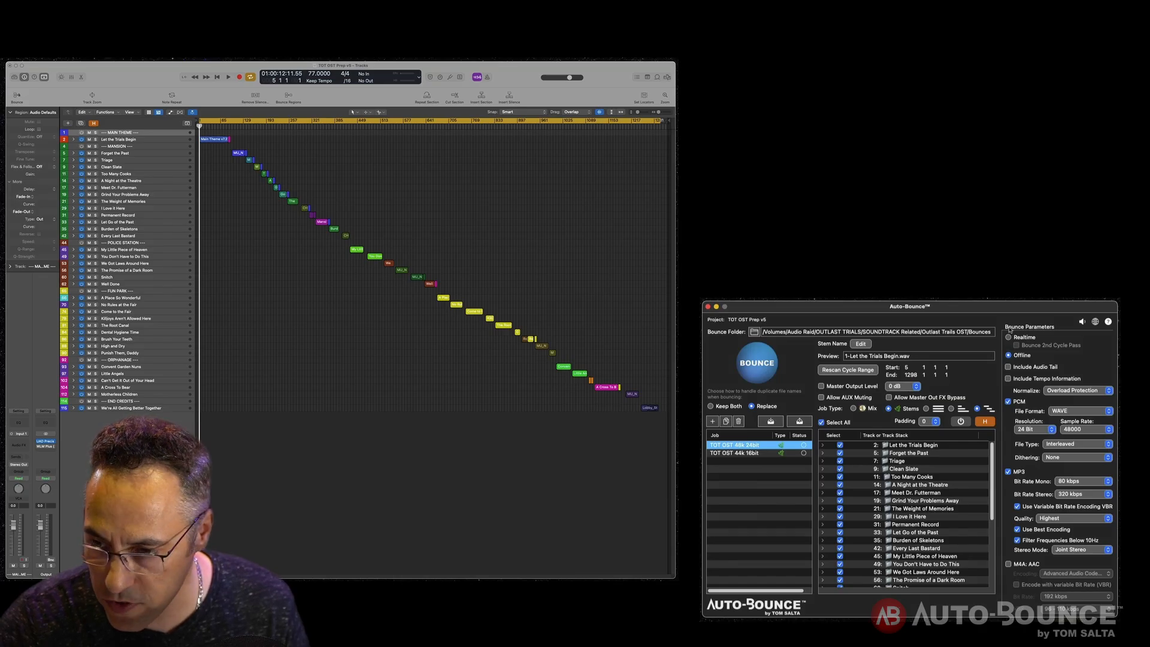
# - Check both jobs' settings and bounce all jobs
pyautogui.click(769, 454)
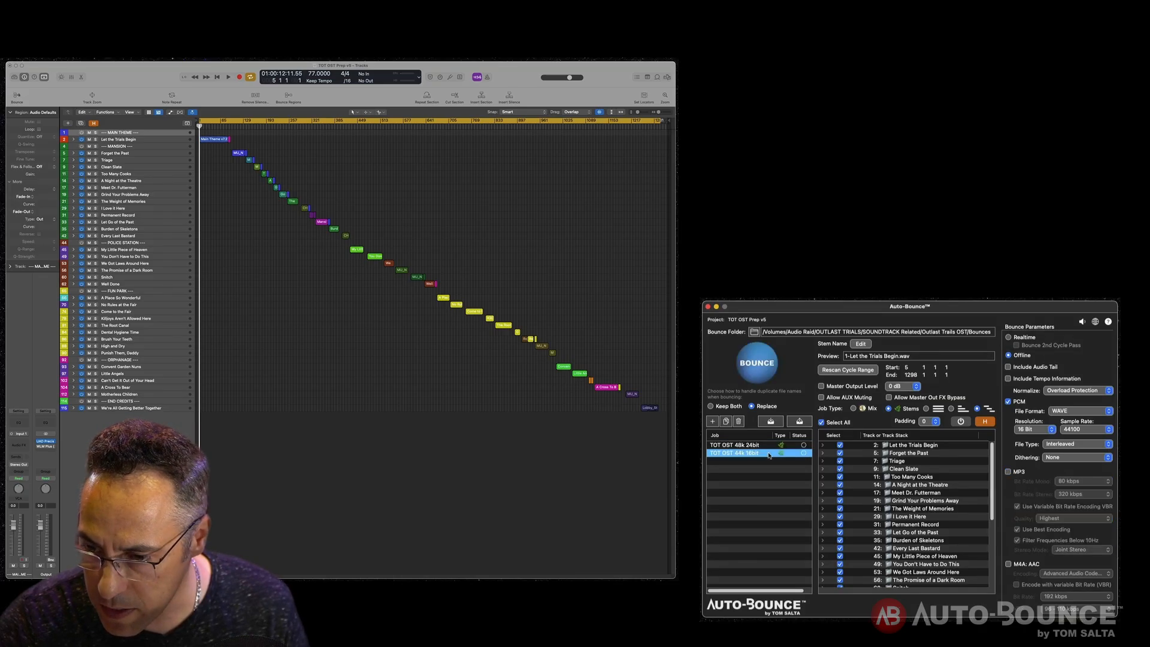
pyautogui.click(763, 447)
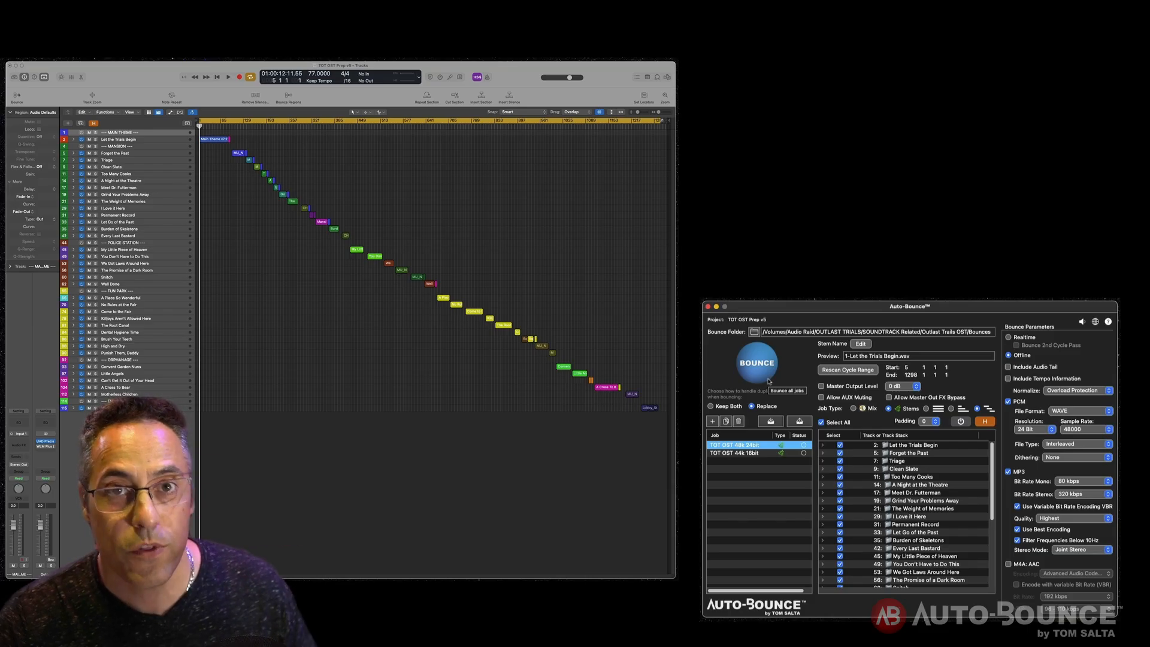
pyautogui.click(769, 381)
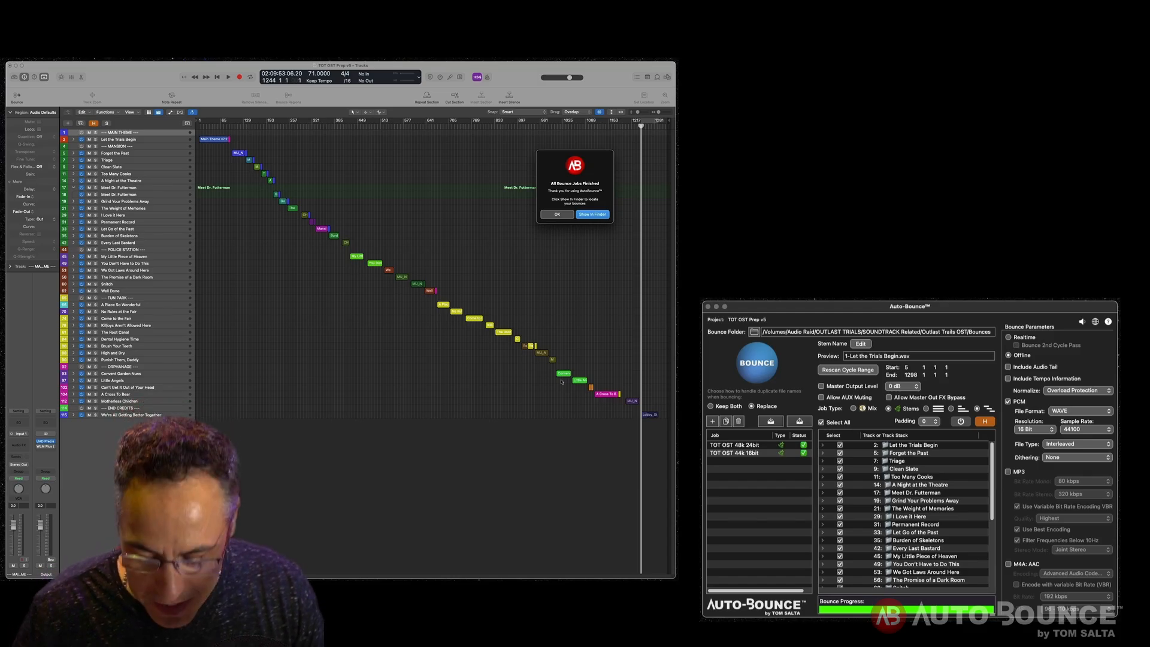
# - Show the finished bounces in Finder and open the TOT OST 44k 16bit folder
pyautogui.click(592, 214)
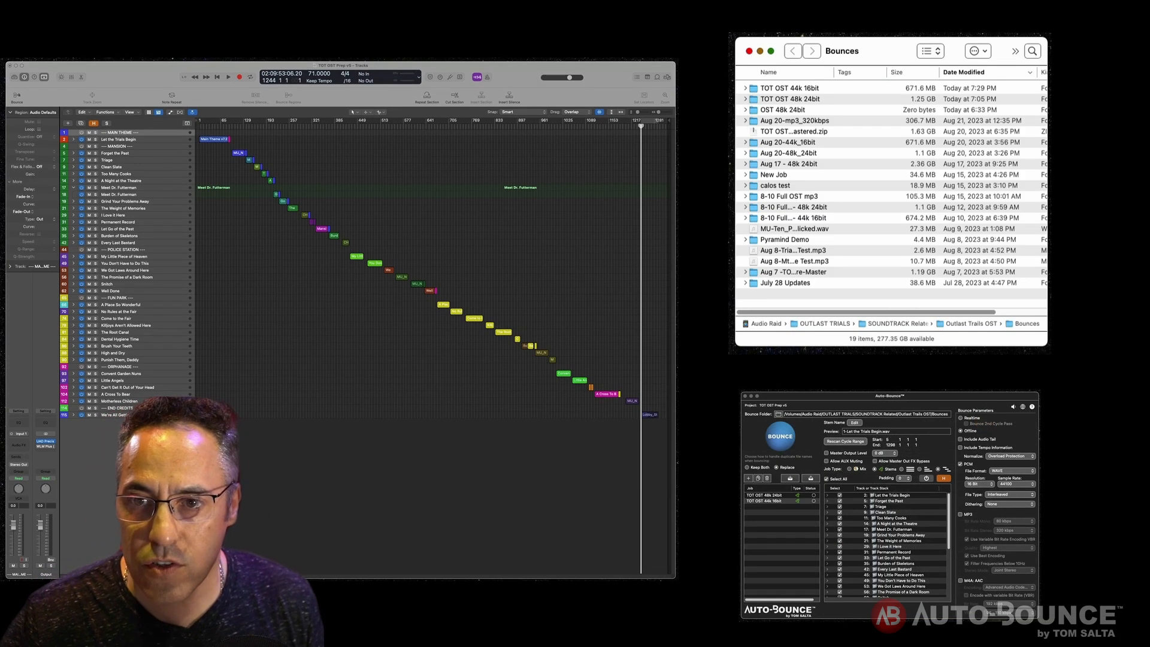
pyautogui.click(746, 88)
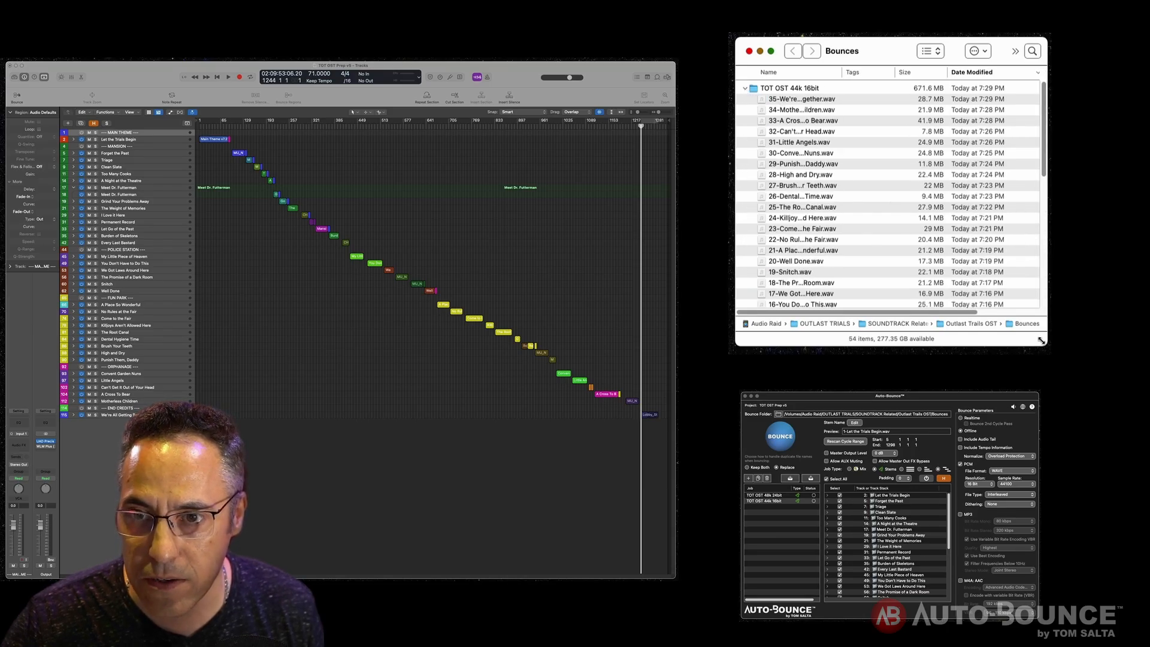
pyautogui.doubleClick(791, 89)
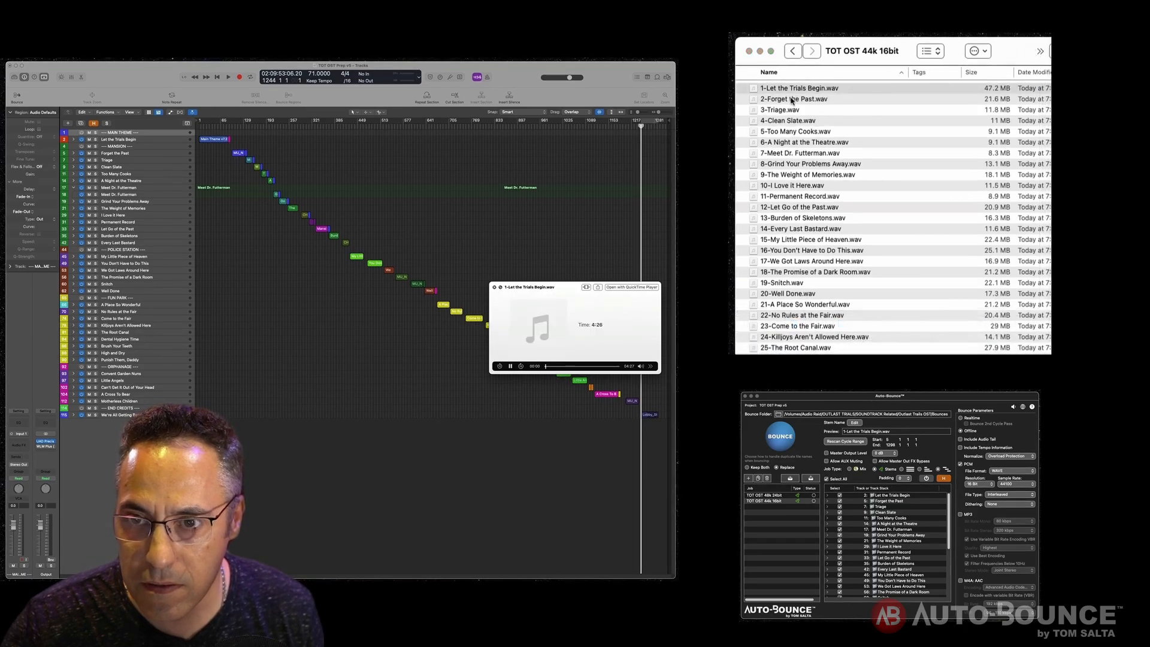
# - Preview several bounced cue WAV files from the 44k 16bit folder
pyautogui.press('space')
pyautogui.click(791, 101)
pyautogui.click(786, 109)
pyautogui.press('space')
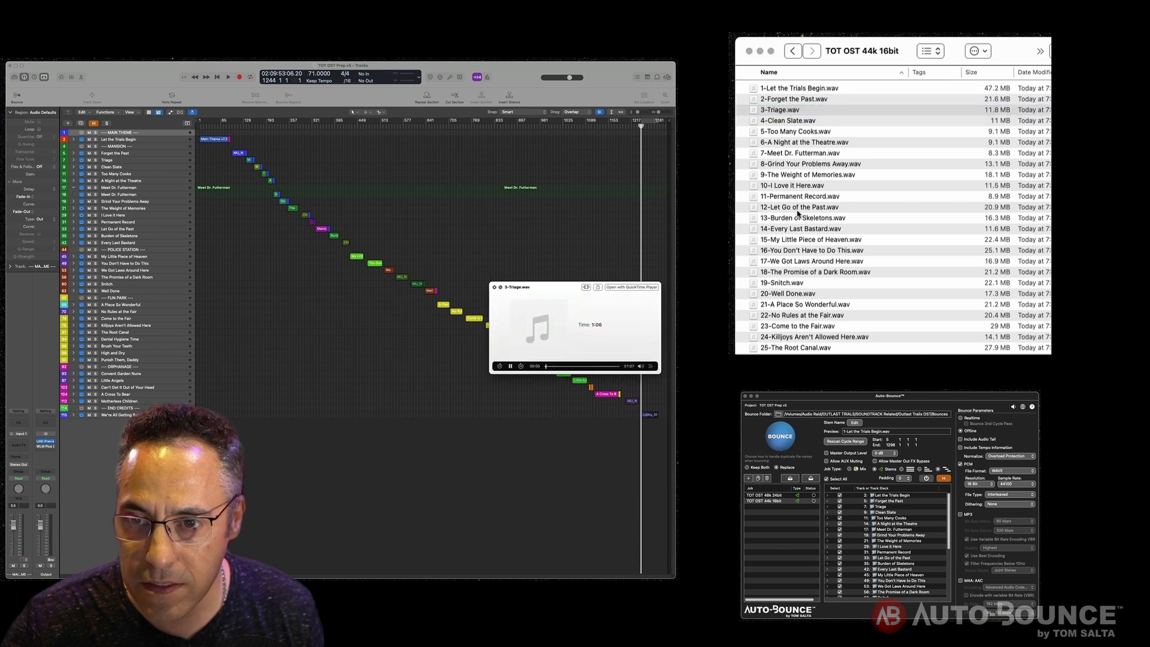
pyautogui.click(798, 211)
pyautogui.click(798, 207)
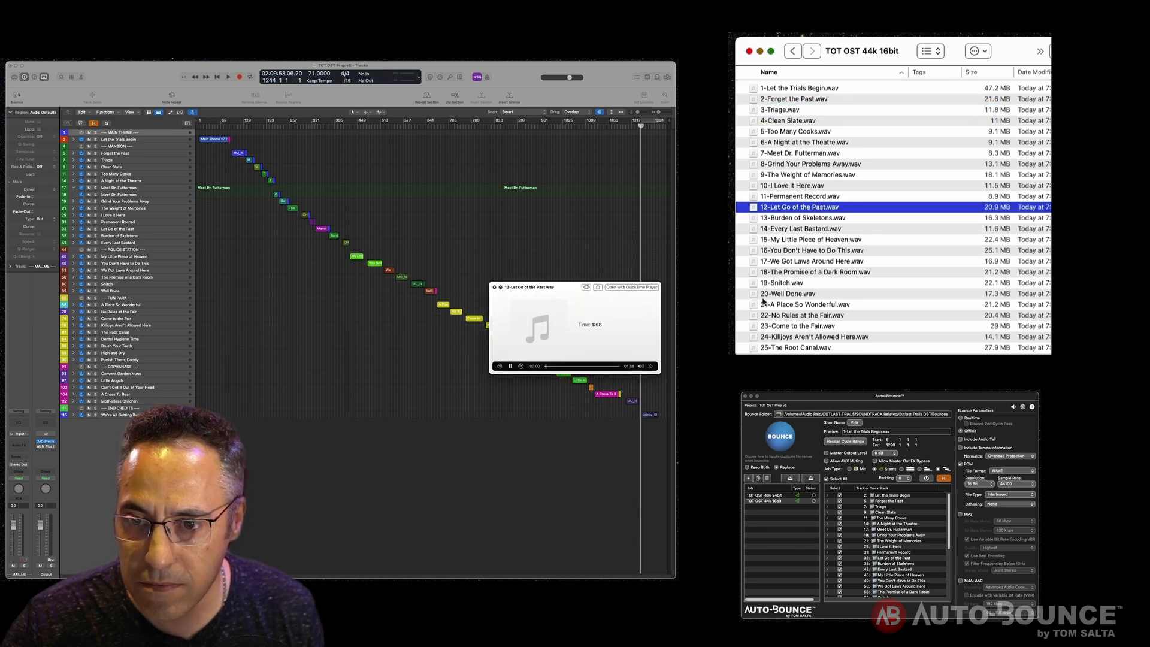
pyautogui.click(780, 294)
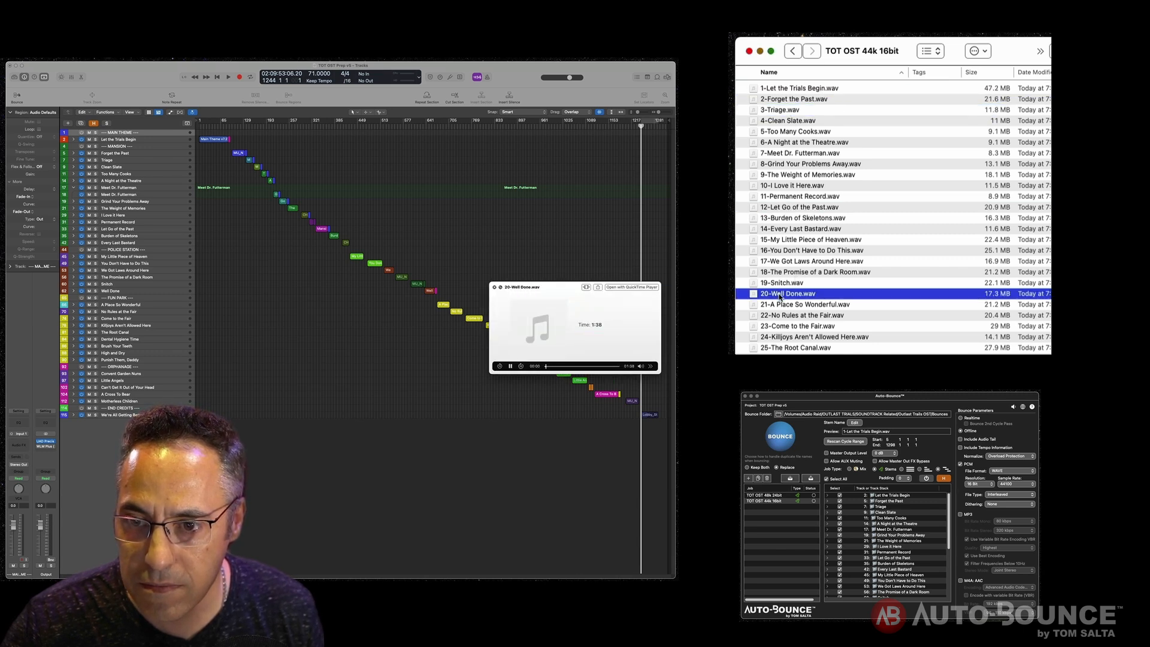
pyautogui.click(789, 350)
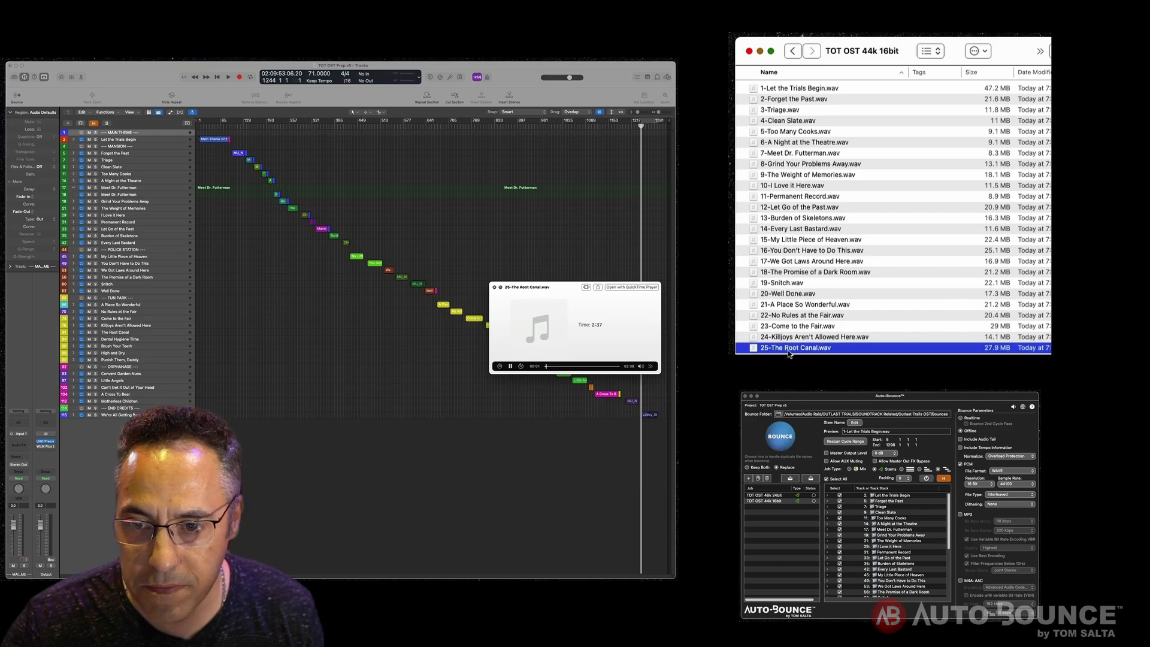
pyautogui.press('space')
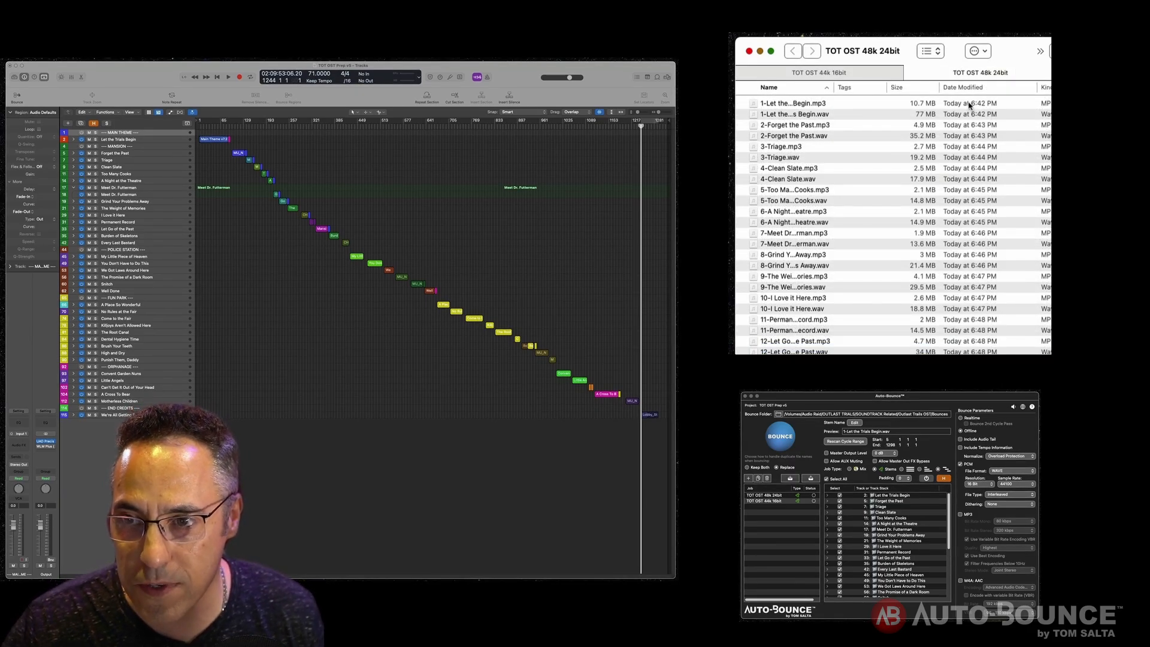
# - Compare the bounced files in the 44k 16bit and 48k 24bit folder tabs
pyautogui.click(862, 76)
pyautogui.scroll(-5, 911, 282)
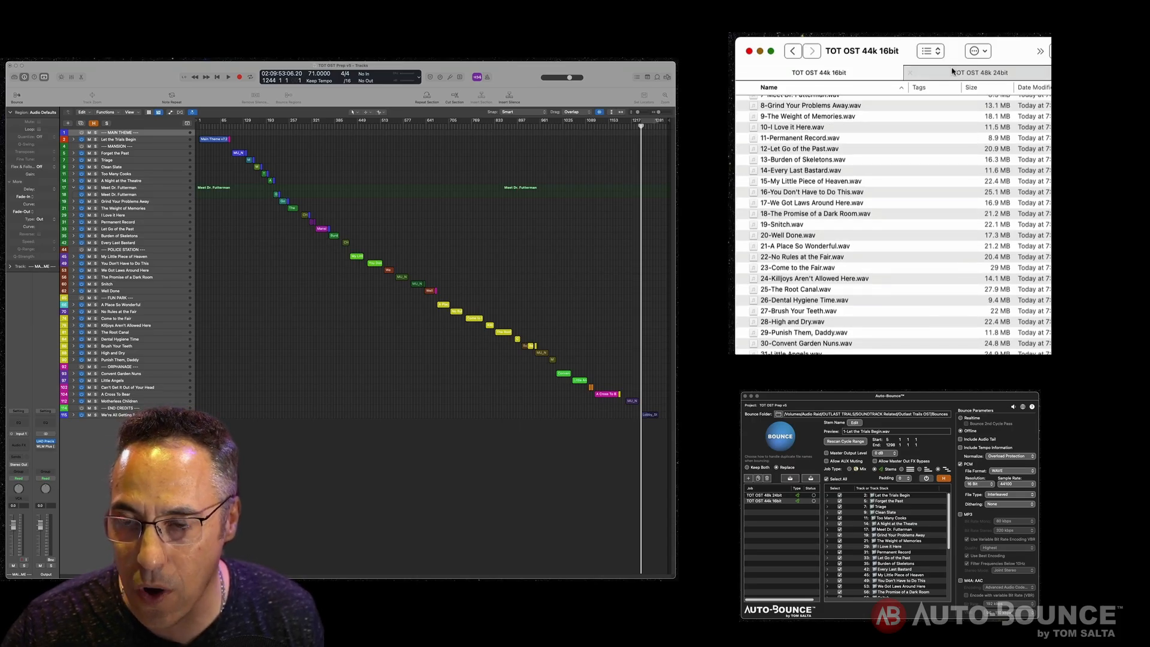
pyautogui.click(987, 73)
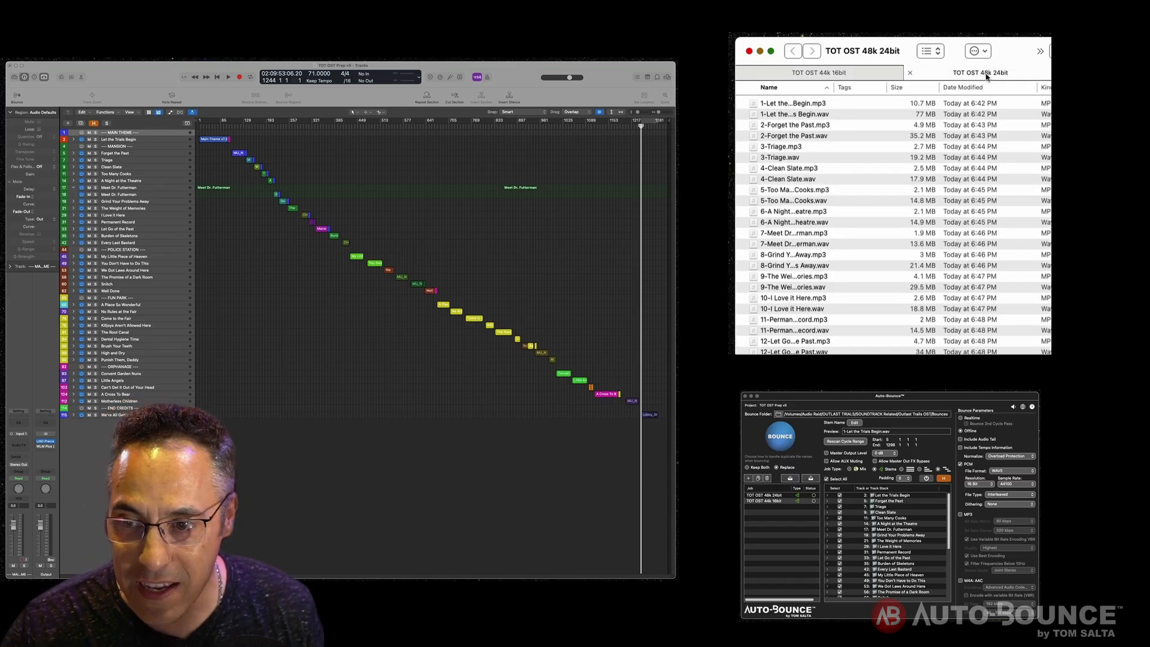